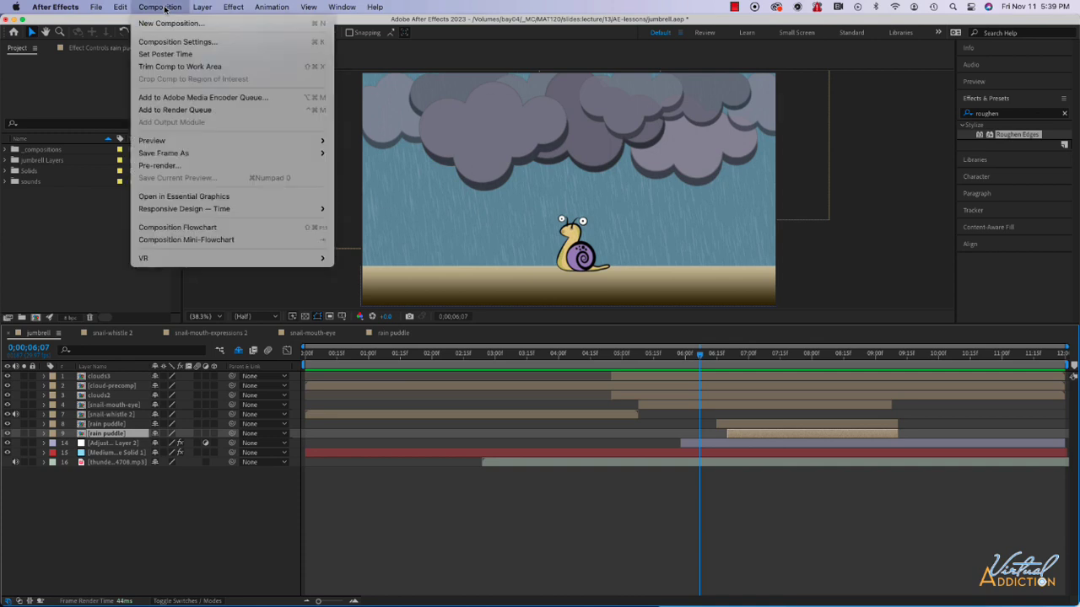
- Create a new 1920×1080 composition with a dark gray background and a duration of 15 frames
click(170, 23)
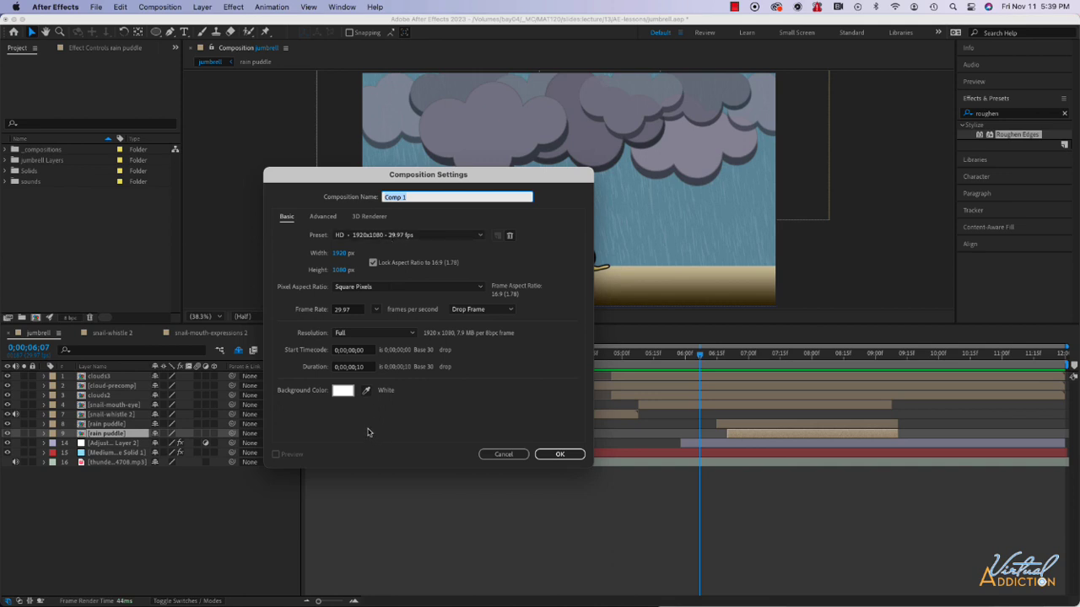
click(344, 391)
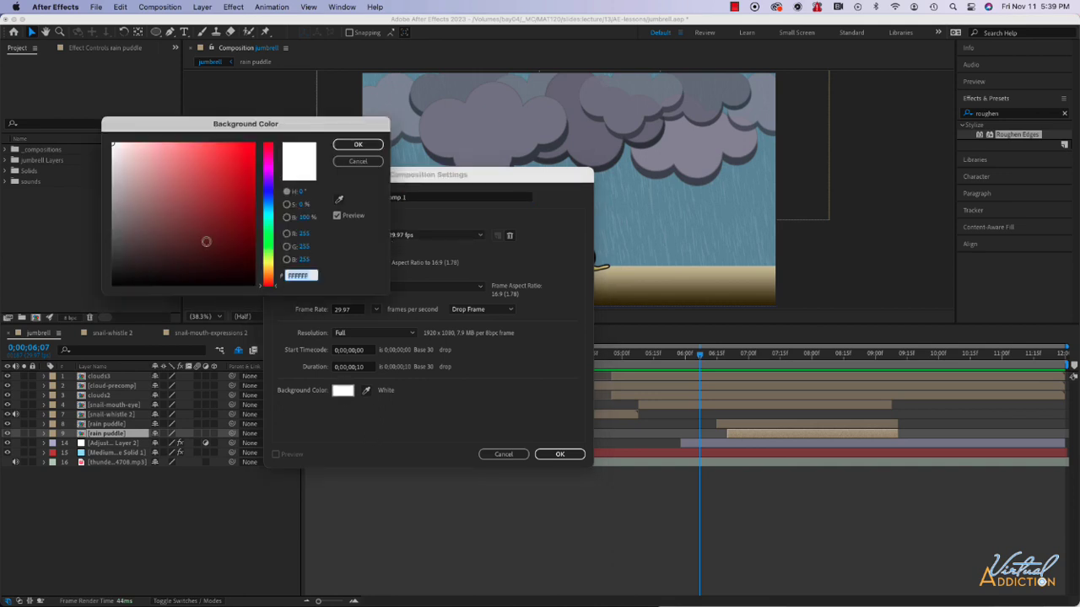
click(270, 203)
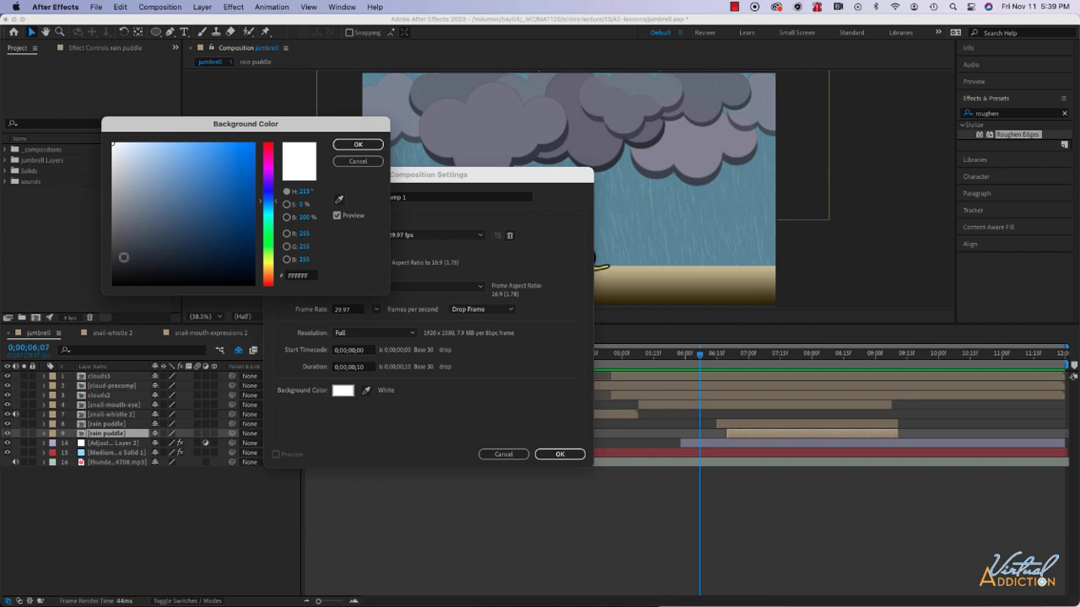
click(115, 259)
drag(116, 259, 113, 249)
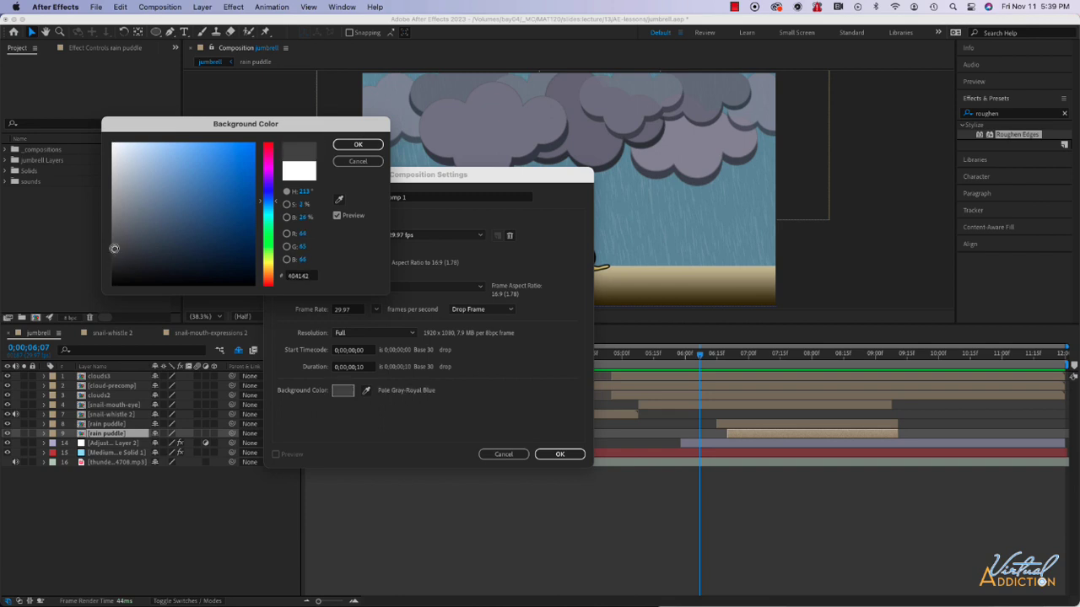
click(358, 145)
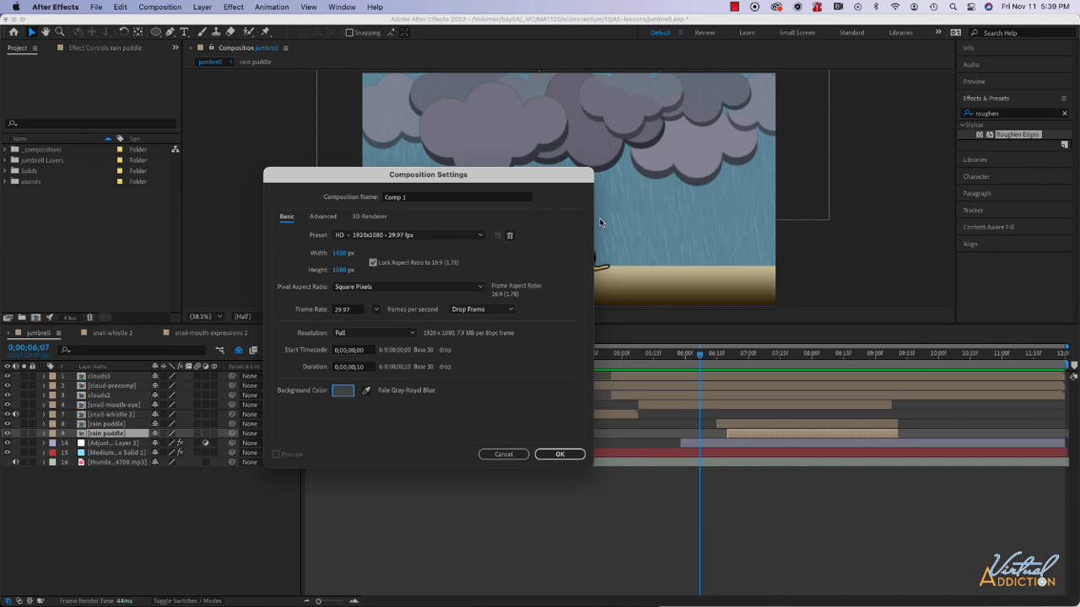
click(366, 369)
text(15)
click(560, 454)
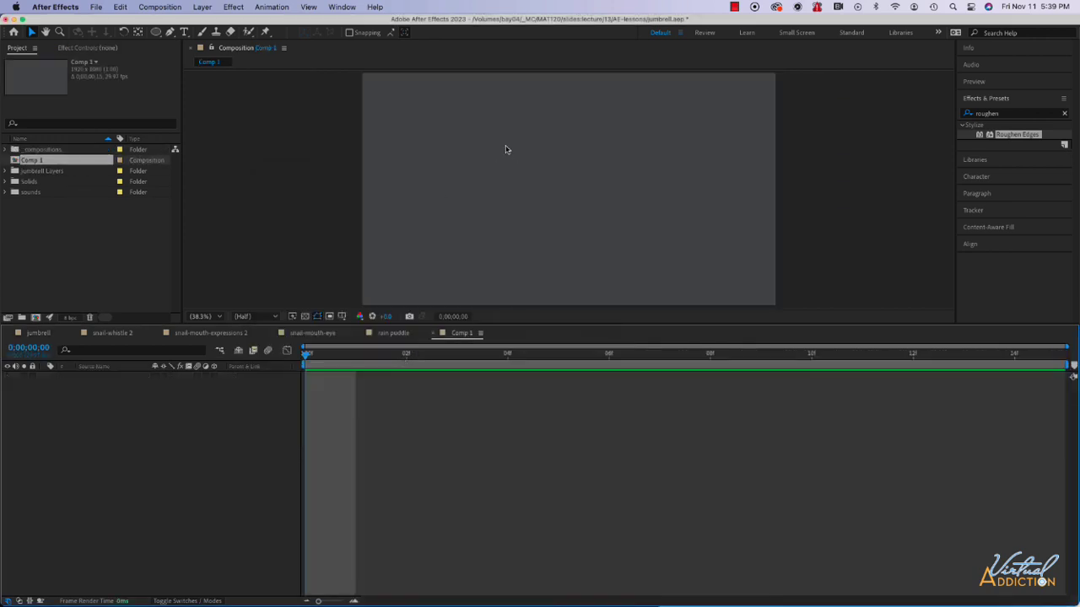
- Set up the Pen tool with a pale yellow stroke 6 px wide
click(170, 32)
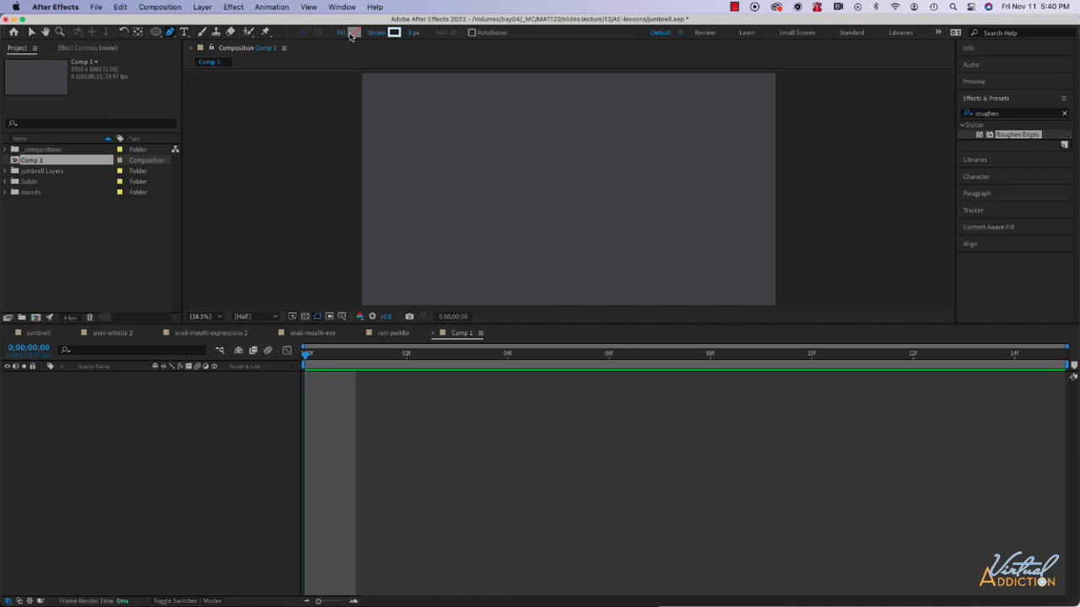
click(394, 32)
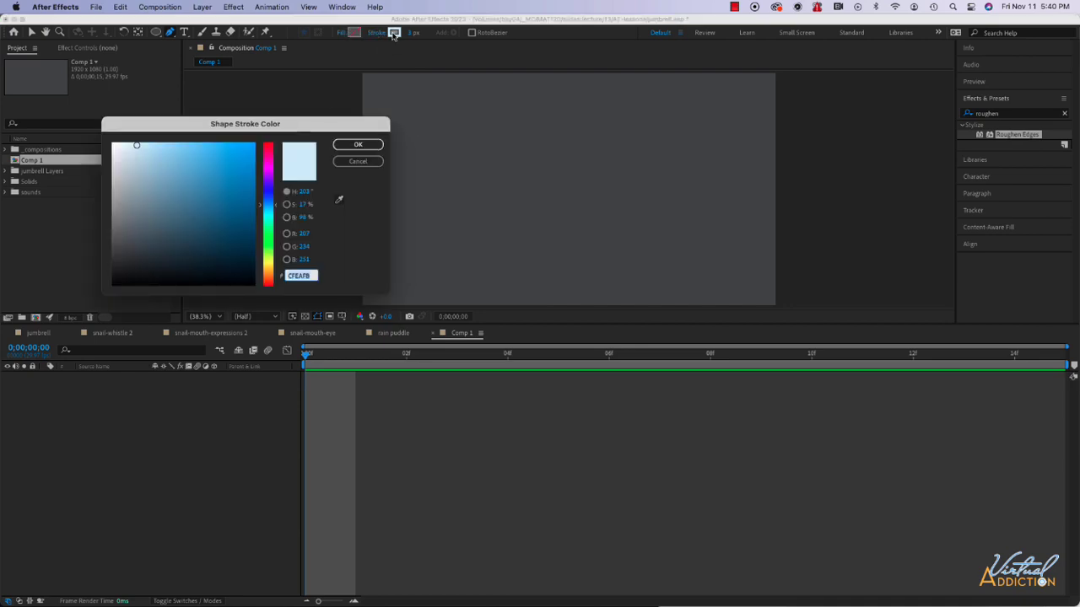
click(267, 266)
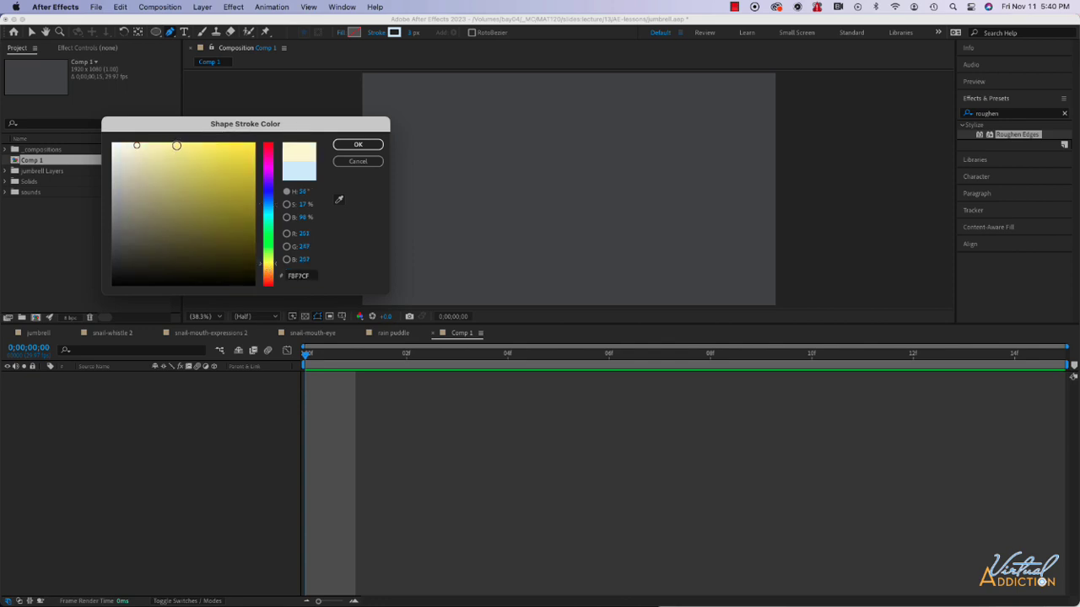
click(178, 146)
click(357, 144)
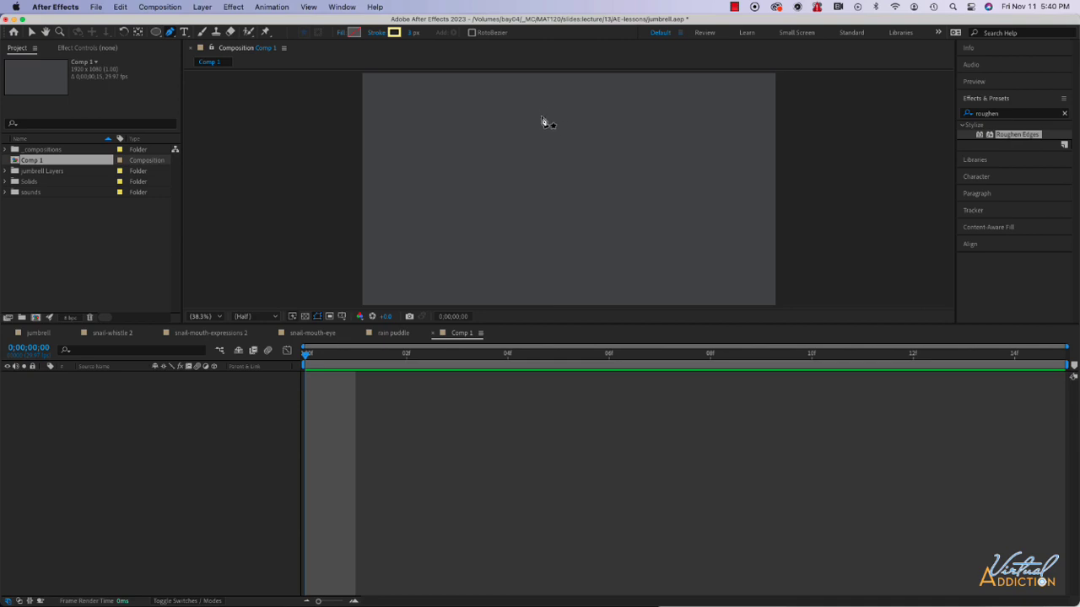
click(411, 35)
text(6)
key(Return)
- Draw an open five-point zigzag path for a lightning bolt, descending from the upper middle of the composition
click(509, 82)
click(564, 107)
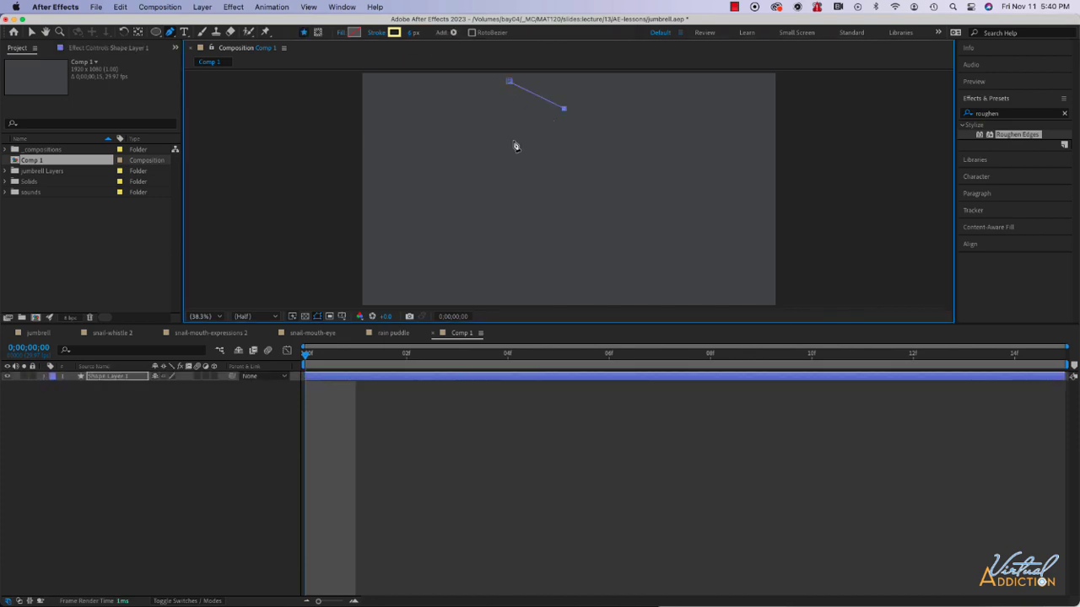
click(514, 140)
click(547, 160)
click(534, 198)
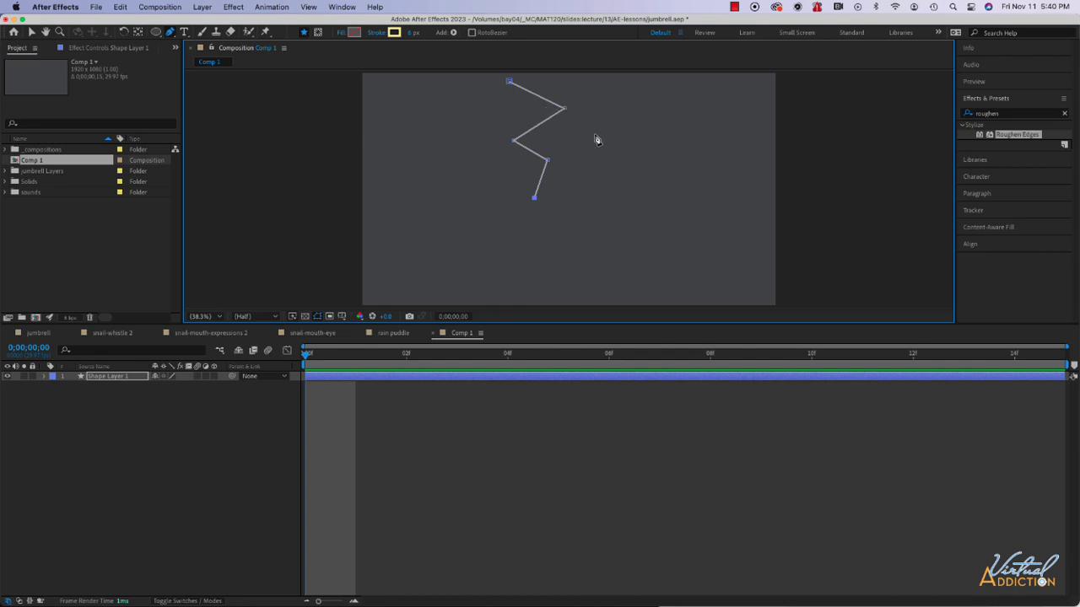
- Rename the new shape layer as lightning
click(64, 379)
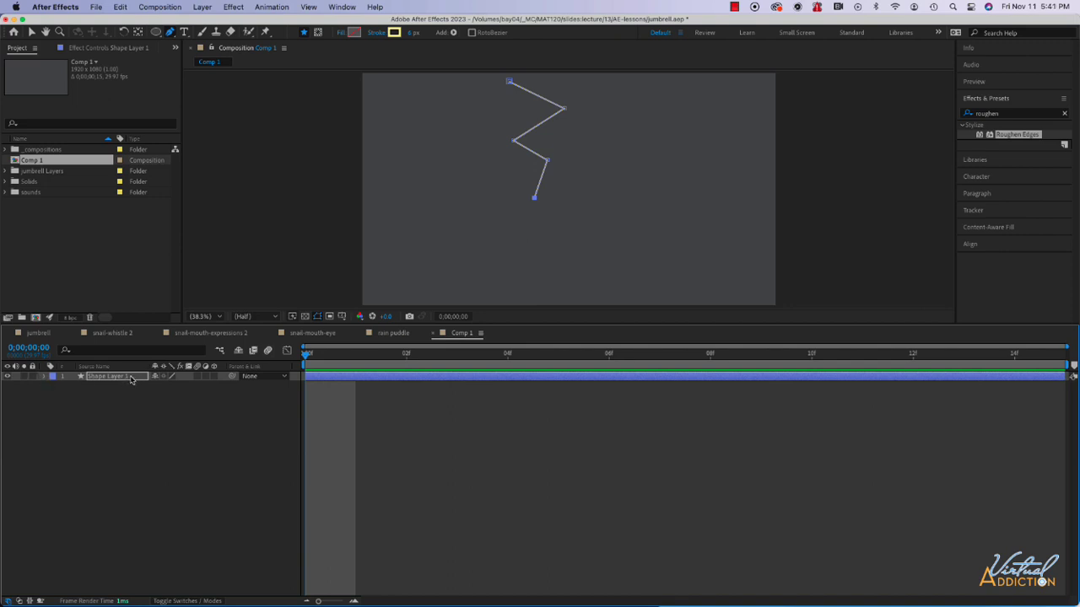
click(131, 378)
key(Return)
text(li)
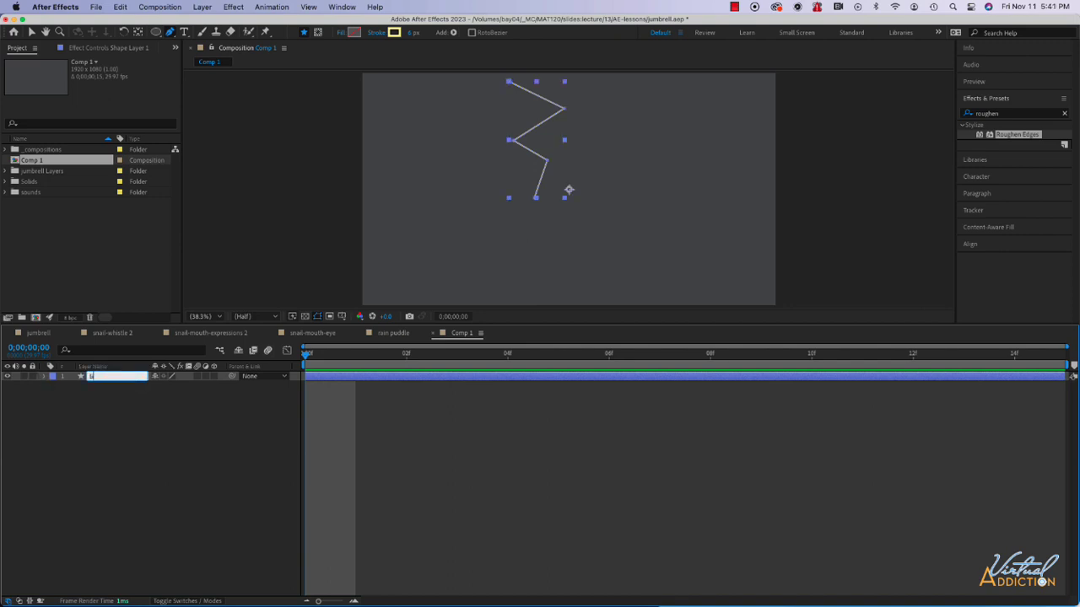
text(ghtning)
key(Return)
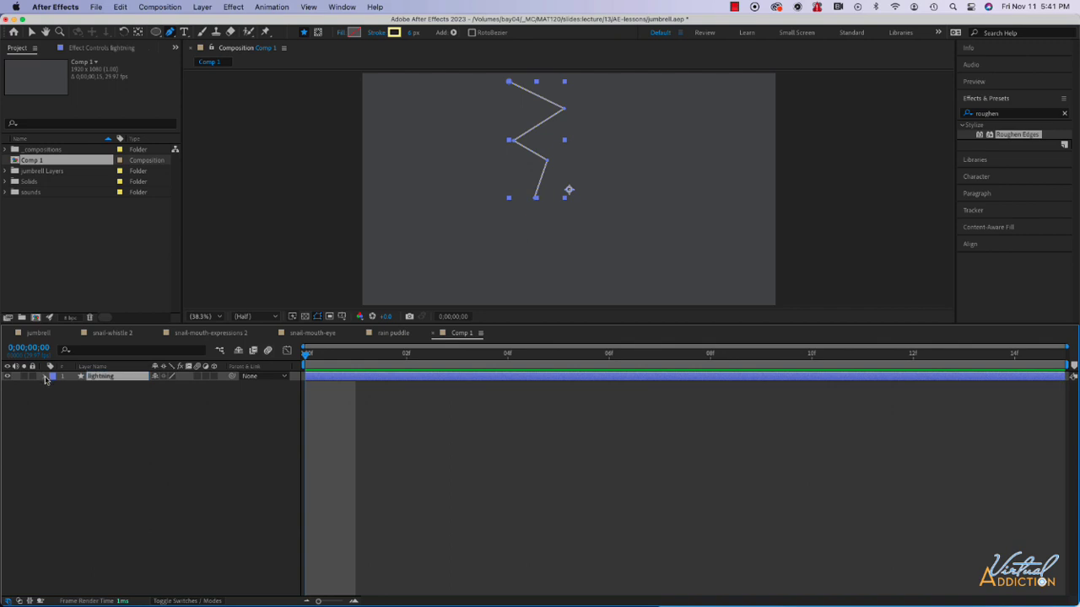
- Add a Trim Paths operator to the contents of the lightning layer
click(46, 377)
click(219, 386)
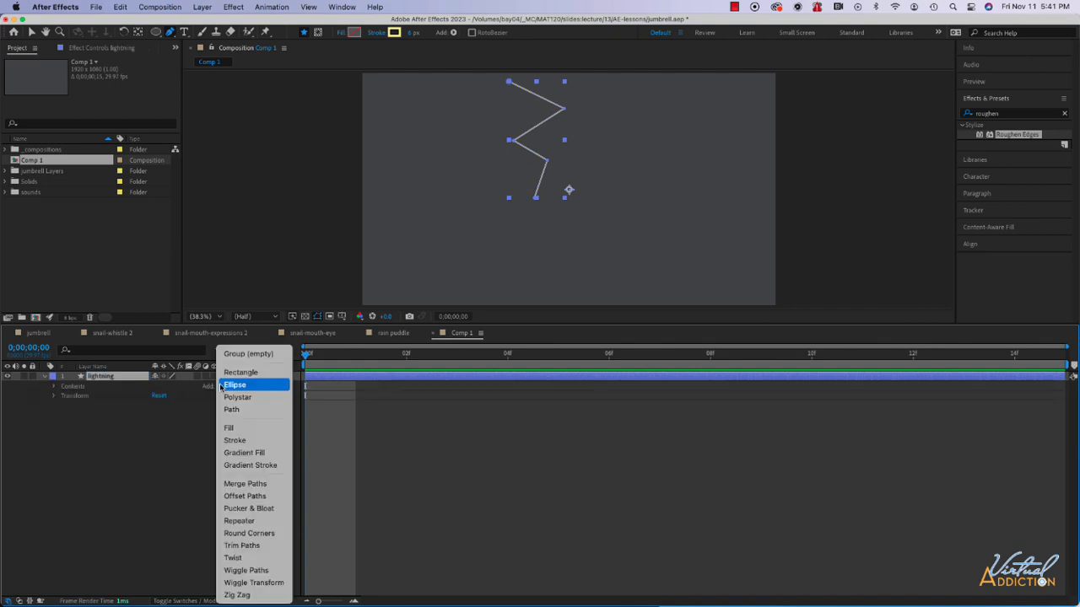
click(236, 545)
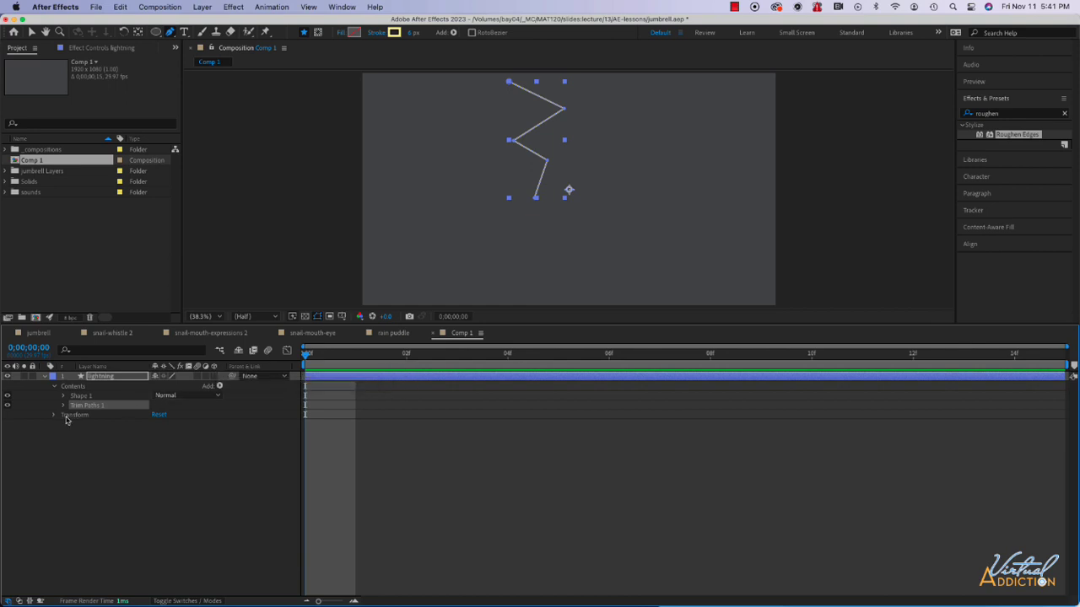
- Keyframe the Trim Paths End from 0% at frame 0 to 100% at frame 10 and preview the animation
click(64, 406)
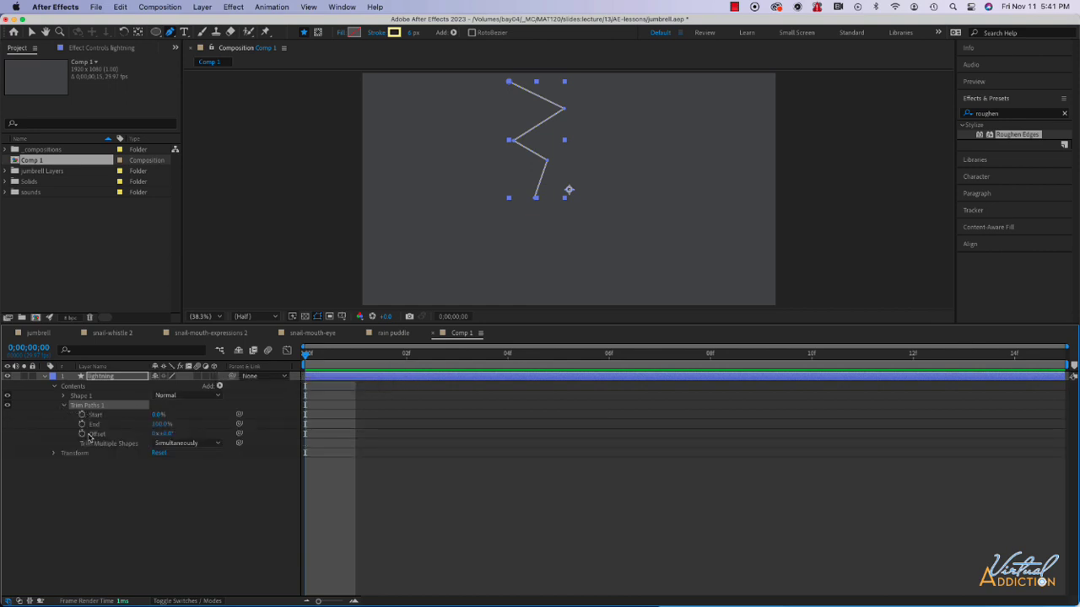
click(82, 424)
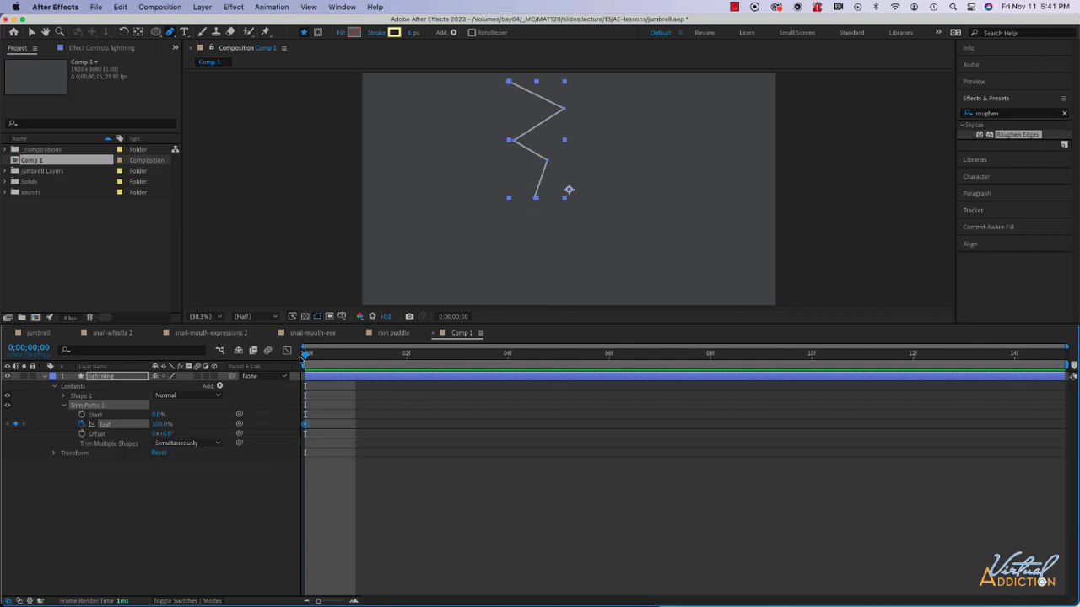
click(609, 355)
drag(638, 361, 812, 356)
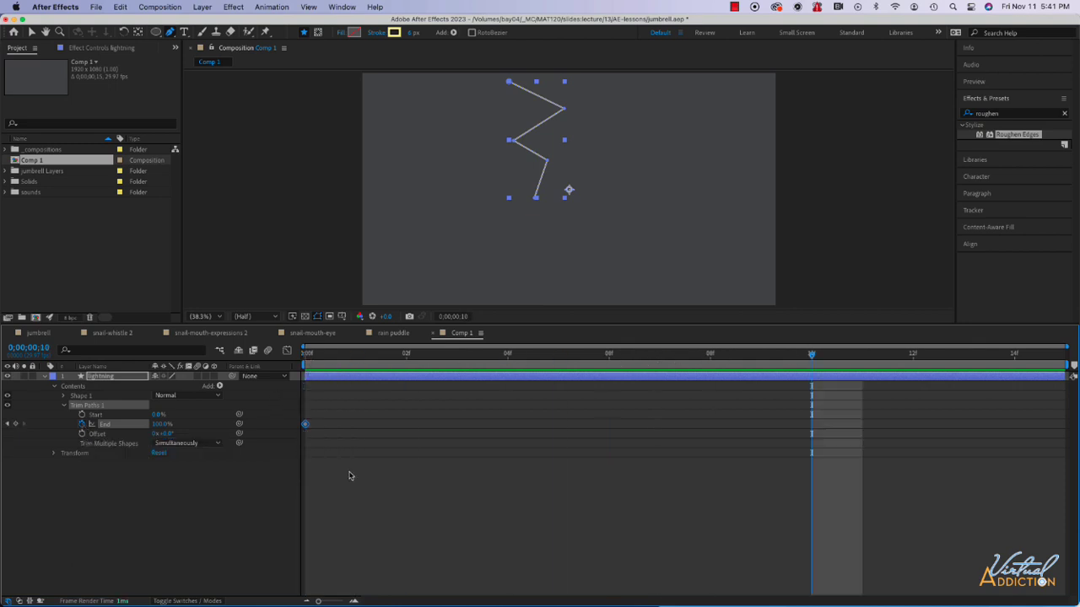
click(15, 425)
key(Home)
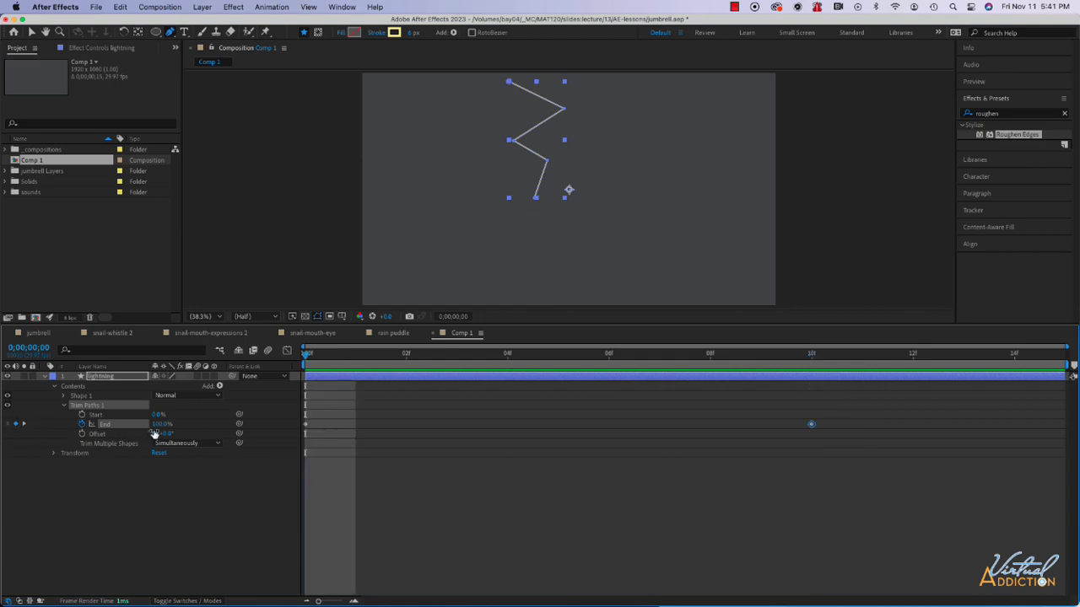
click(163, 424)
text(0)
key(Return)
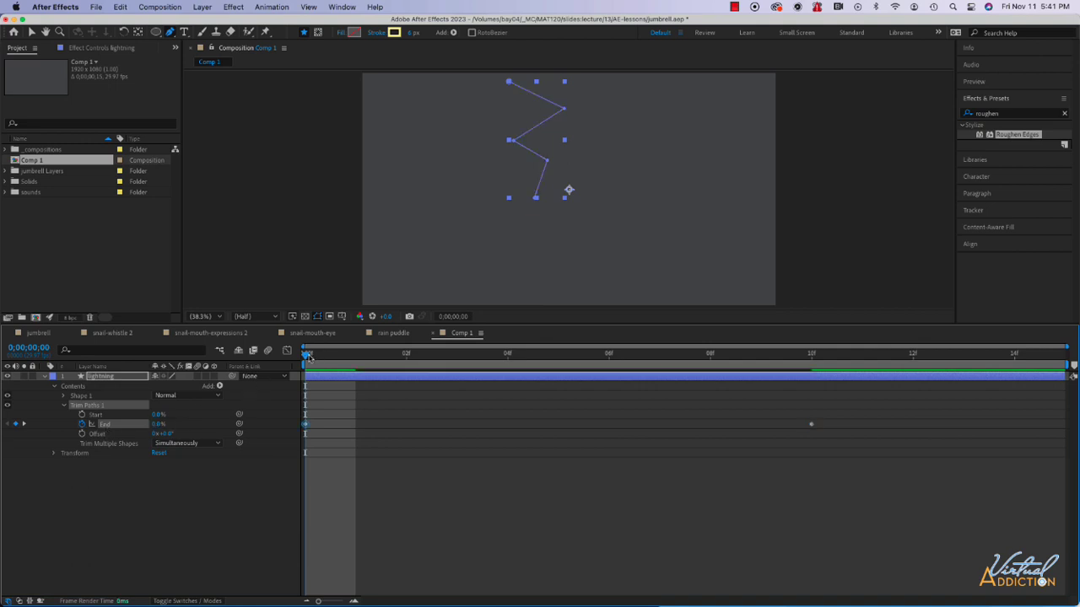
key(space)
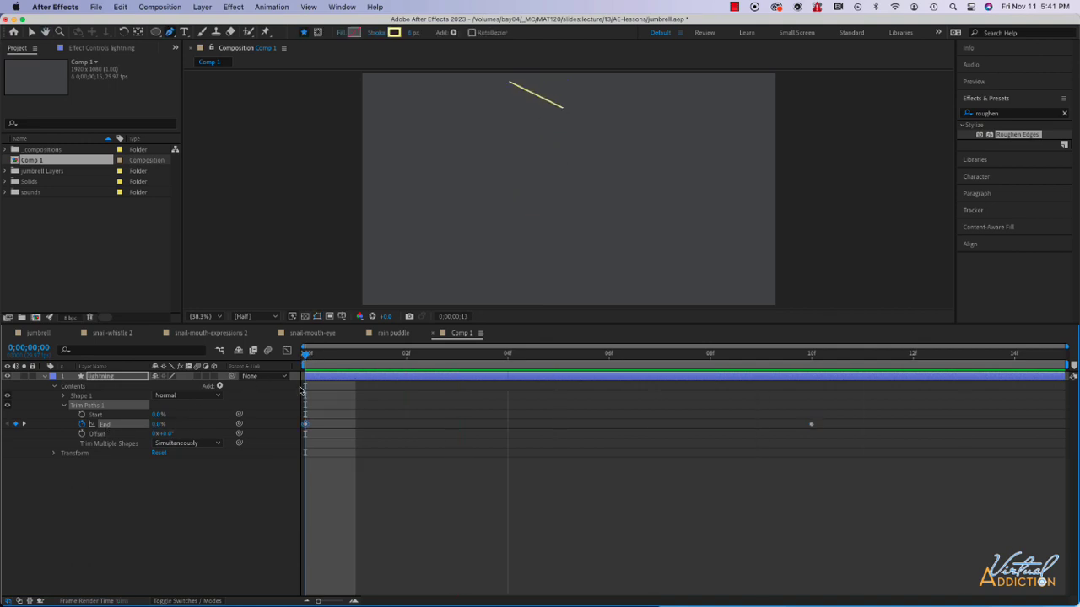
key(space)
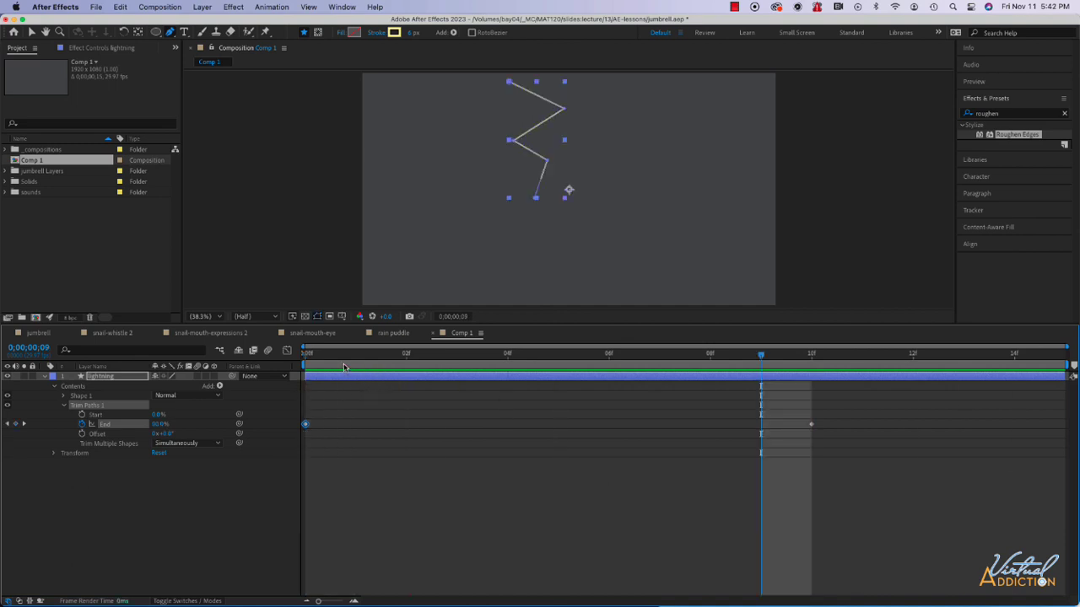
- Keyframe the Trim Paths Start from 0% at frame 4 to 100% at frame 14 and play the result
click(506, 360)
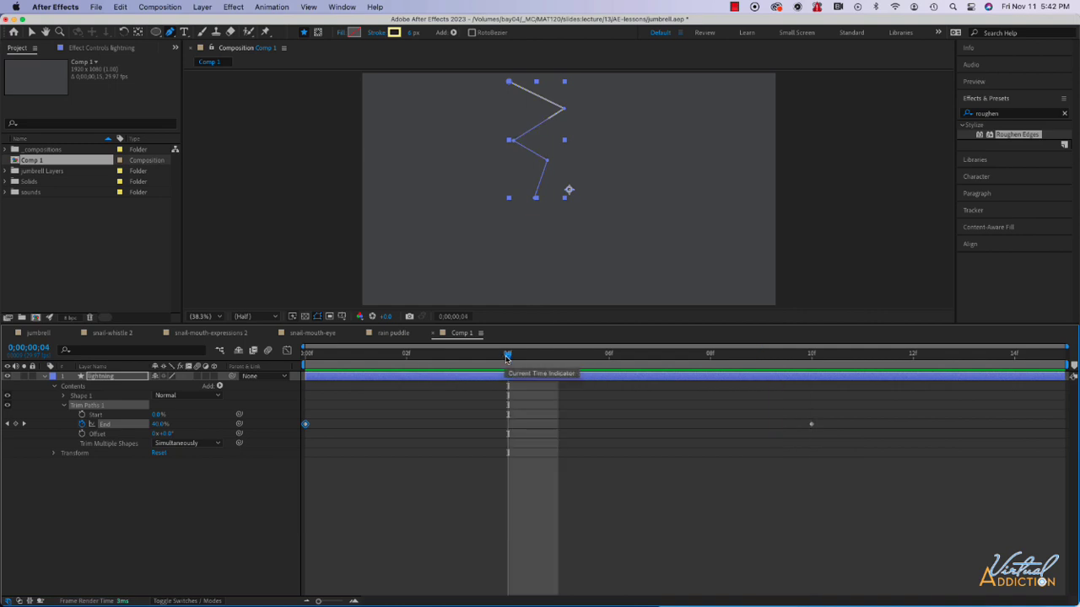
click(82, 415)
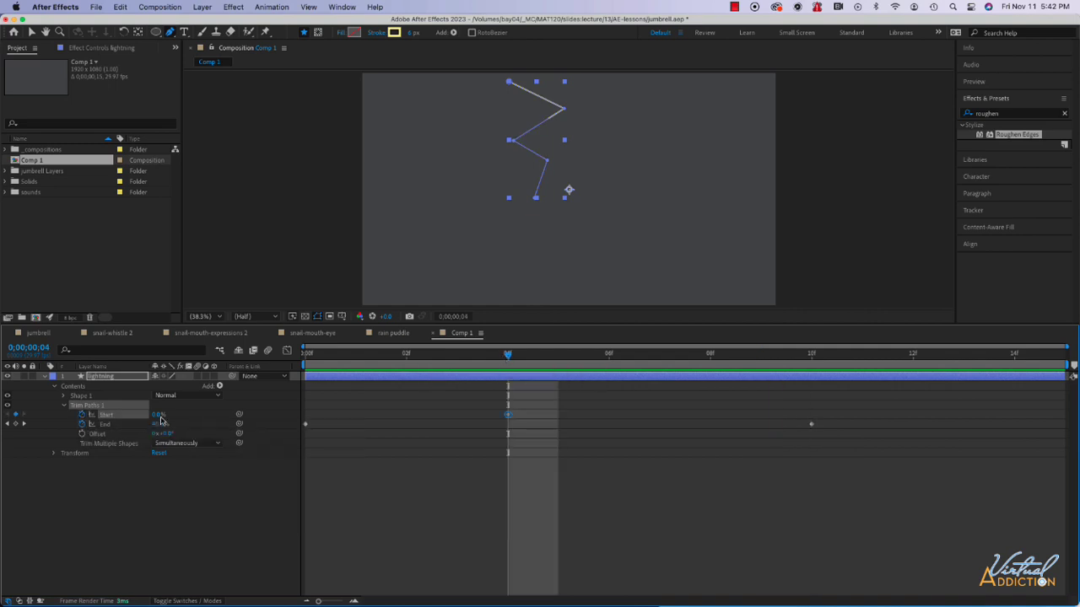
drag(508, 356, 899, 356)
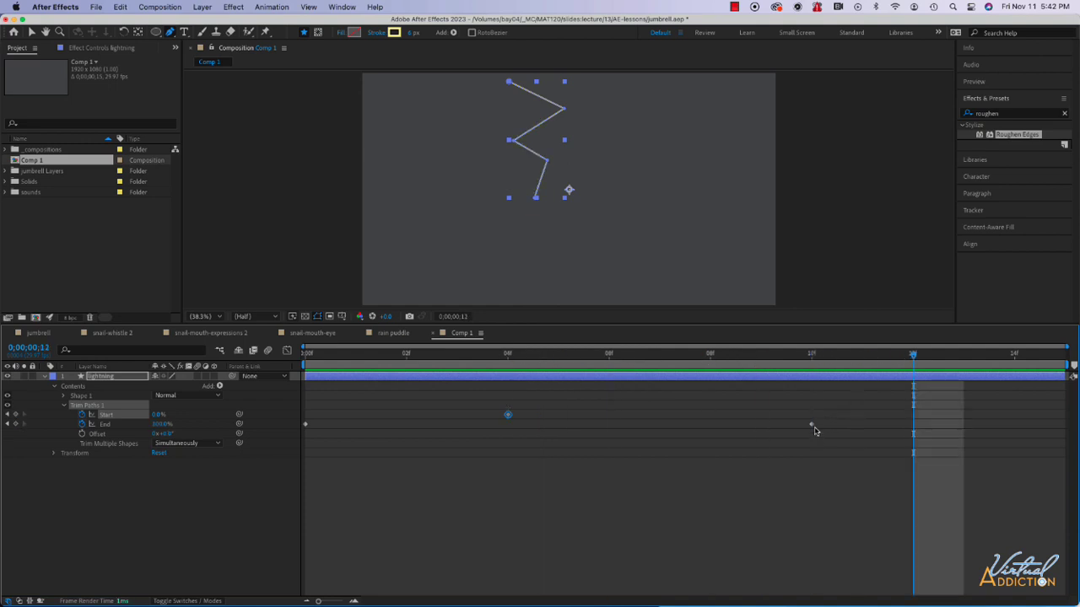
click(1005, 355)
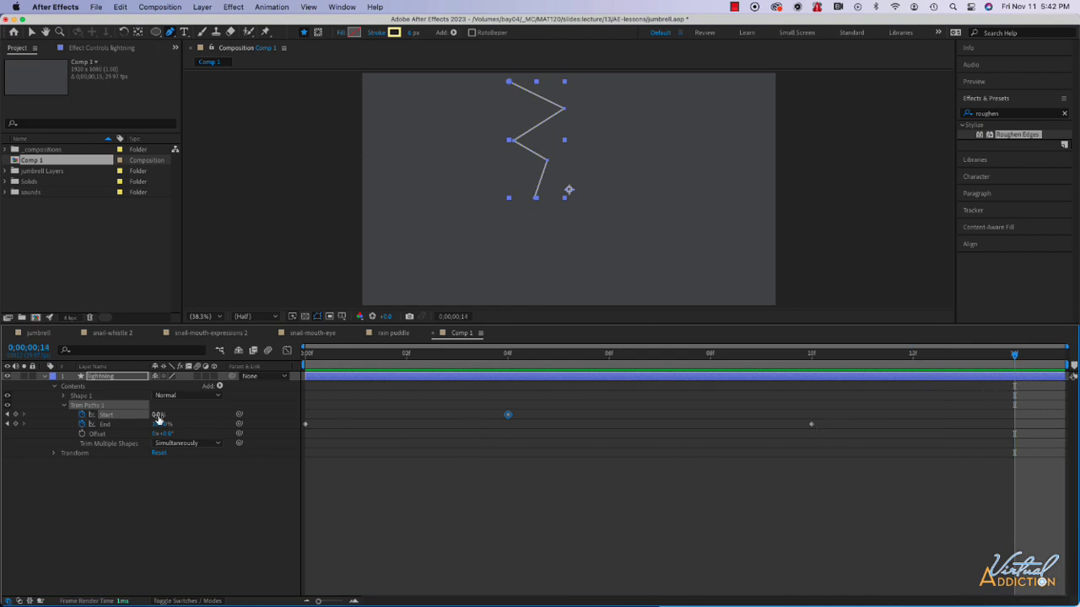
click(157, 416)
text(100)
key(Return)
click(332, 508)
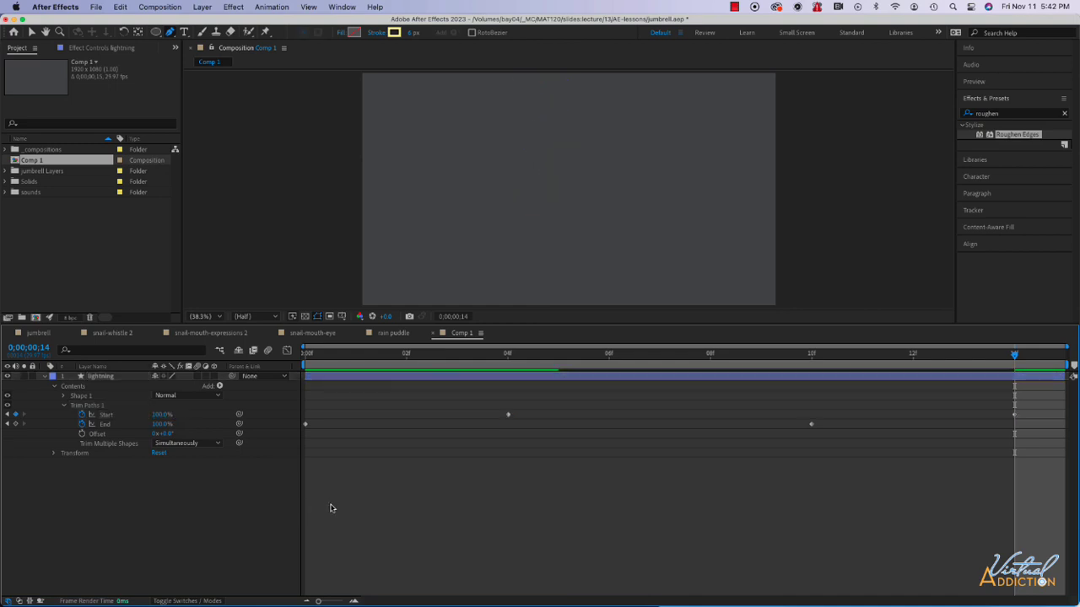
key(space)
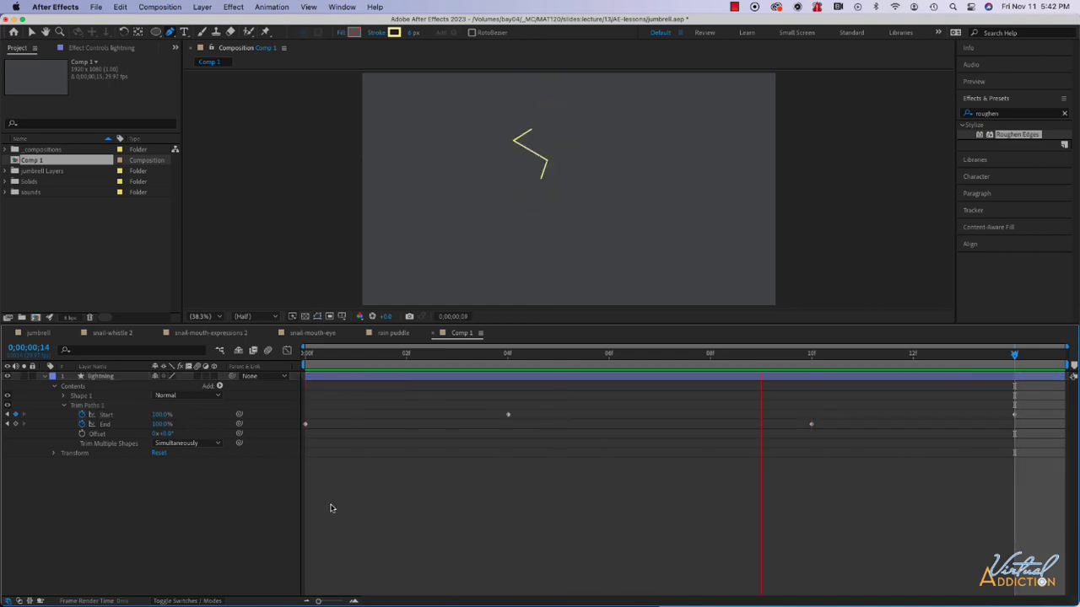
key(space)
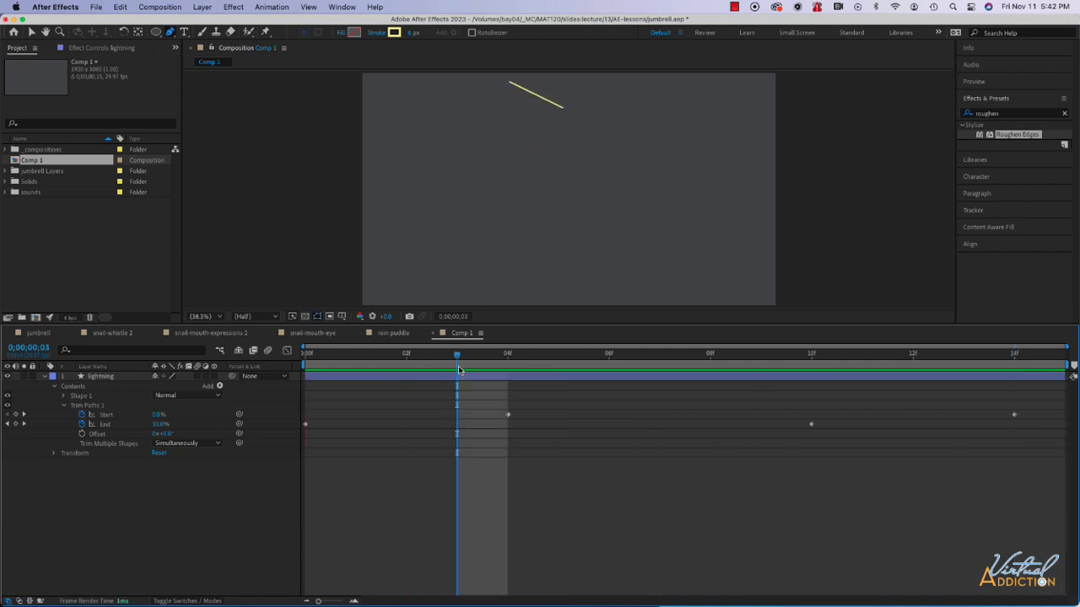
- Apply Easy Ease to all Start and End keyframes of Trim Paths and return to the first frame
mouse_move(458, 355)
mouse_down()
mouse_move(619, 356)
mouse_move(513, 358)
mouse_up()
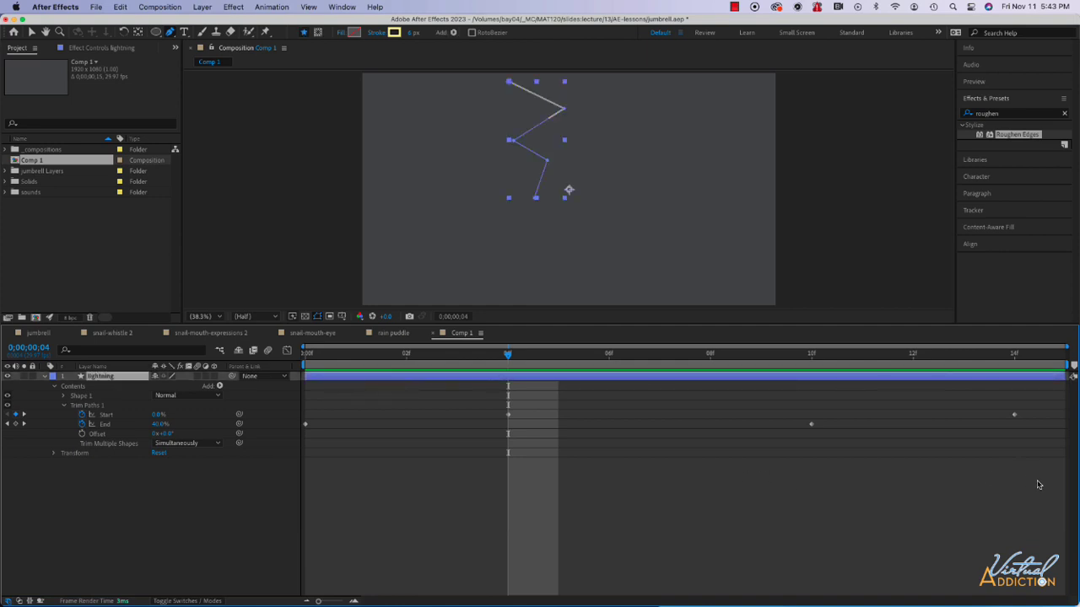
drag(1049, 479, 297, 403)
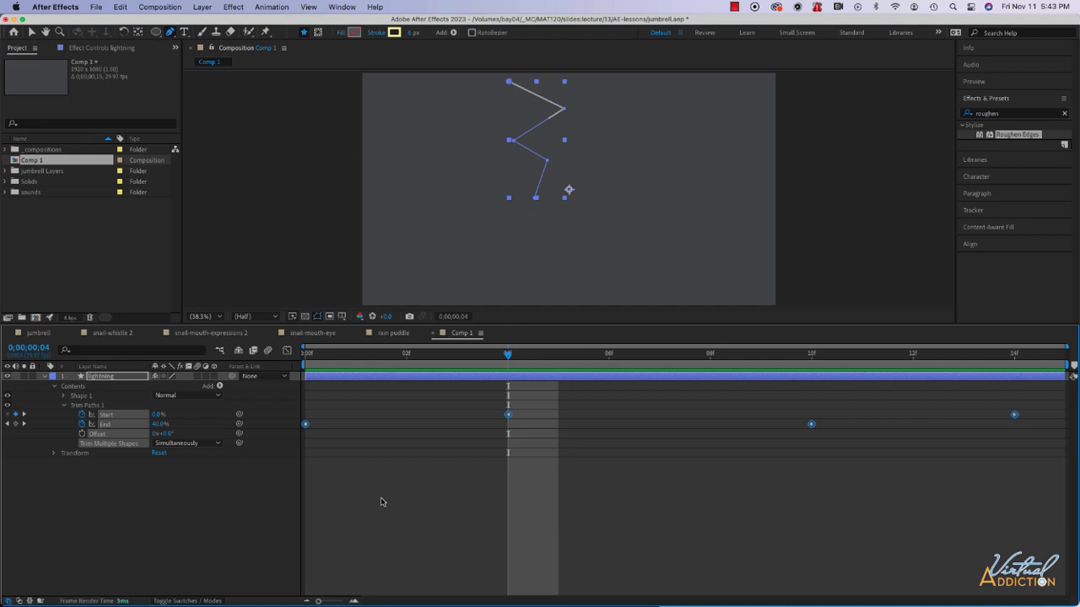
key(F9)
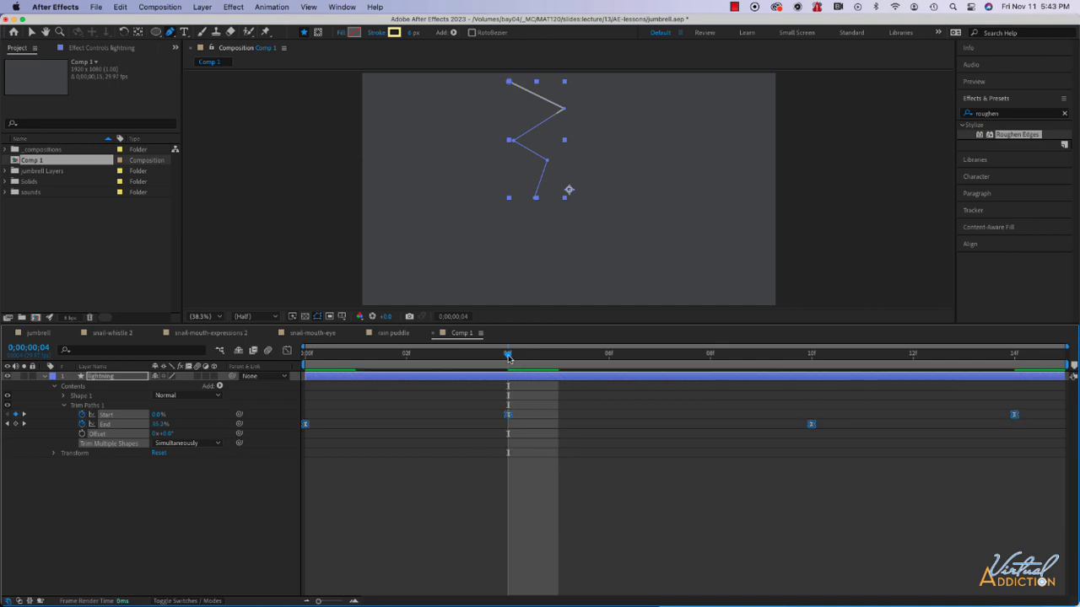
drag(509, 358, 296, 359)
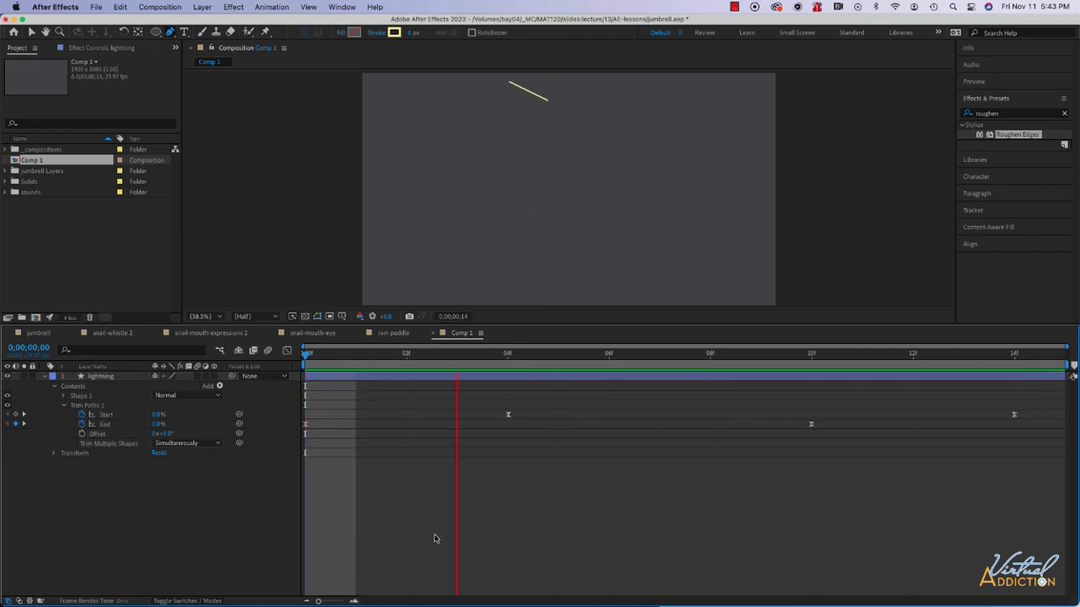
- Select all Trim Paths Start and End keyframes and display their value graph in the Graph Editor
key(space)
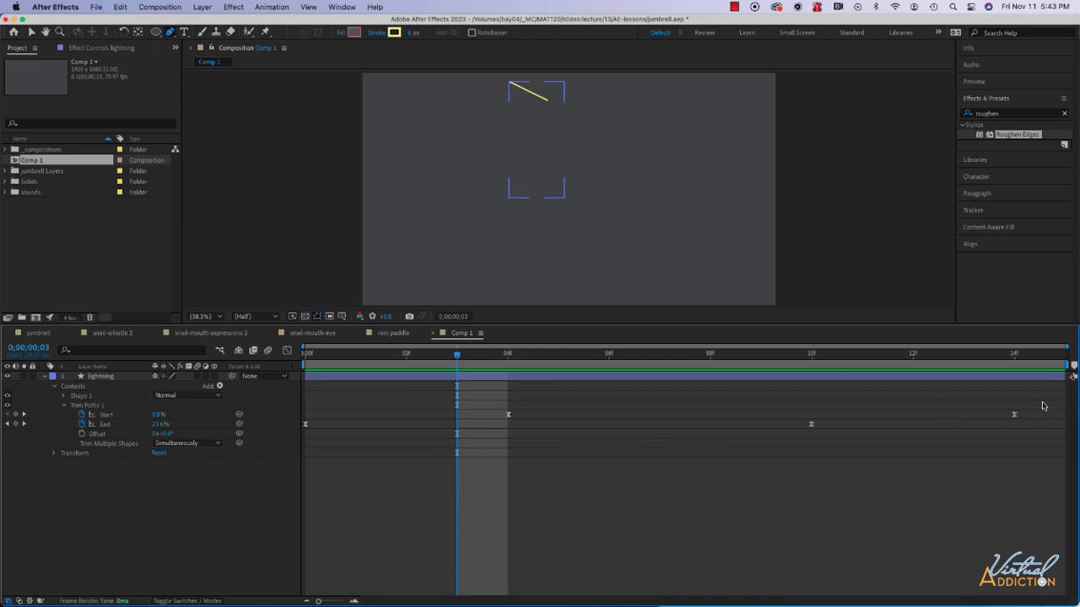
drag(1043, 403, 302, 485)
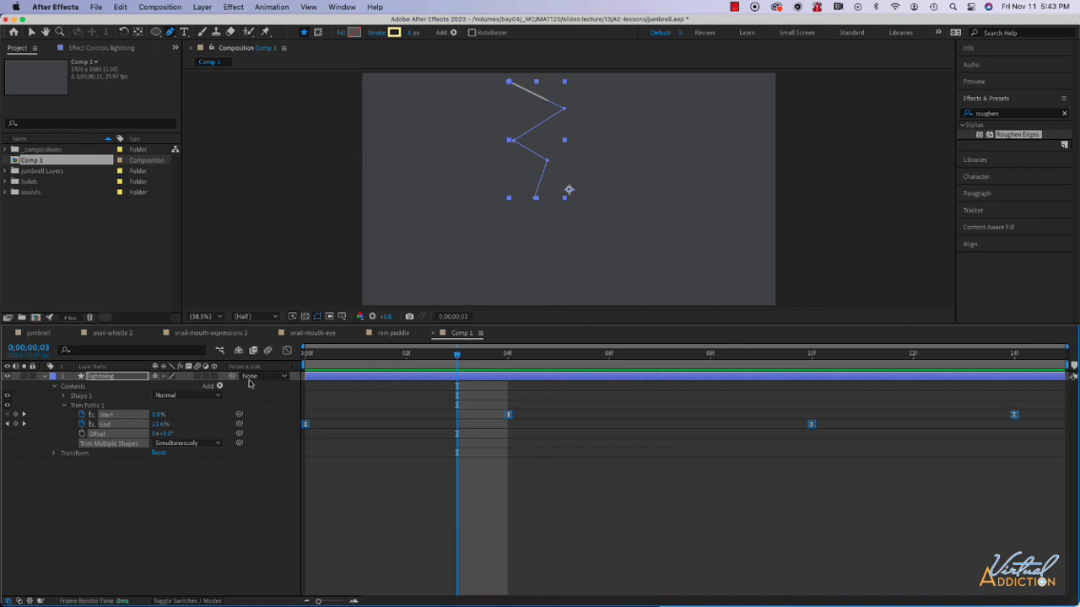
click(288, 351)
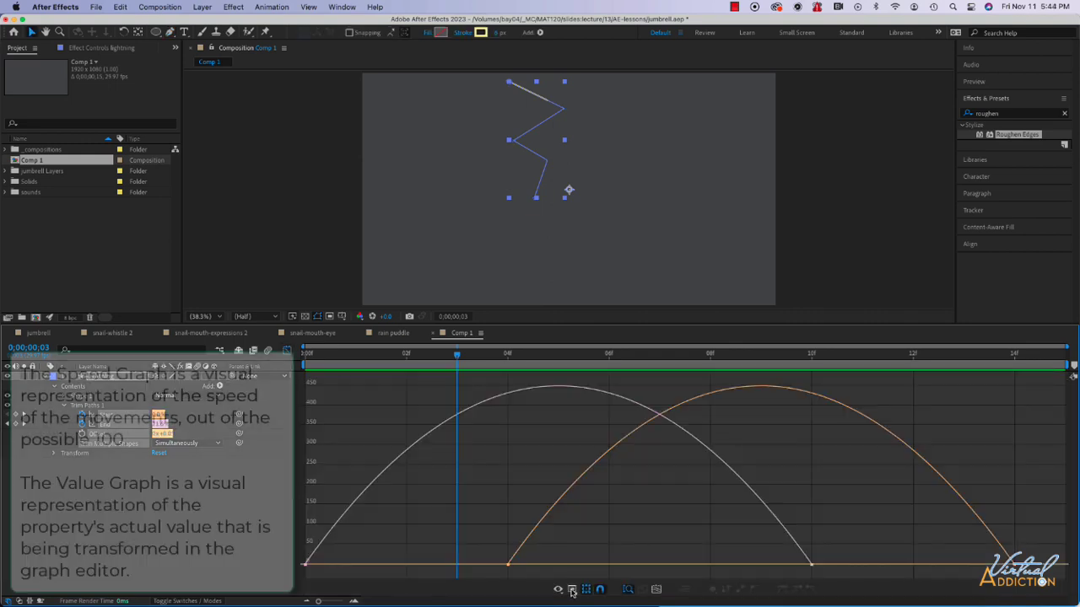
click(572, 592)
click(572, 592)
click(572, 592)
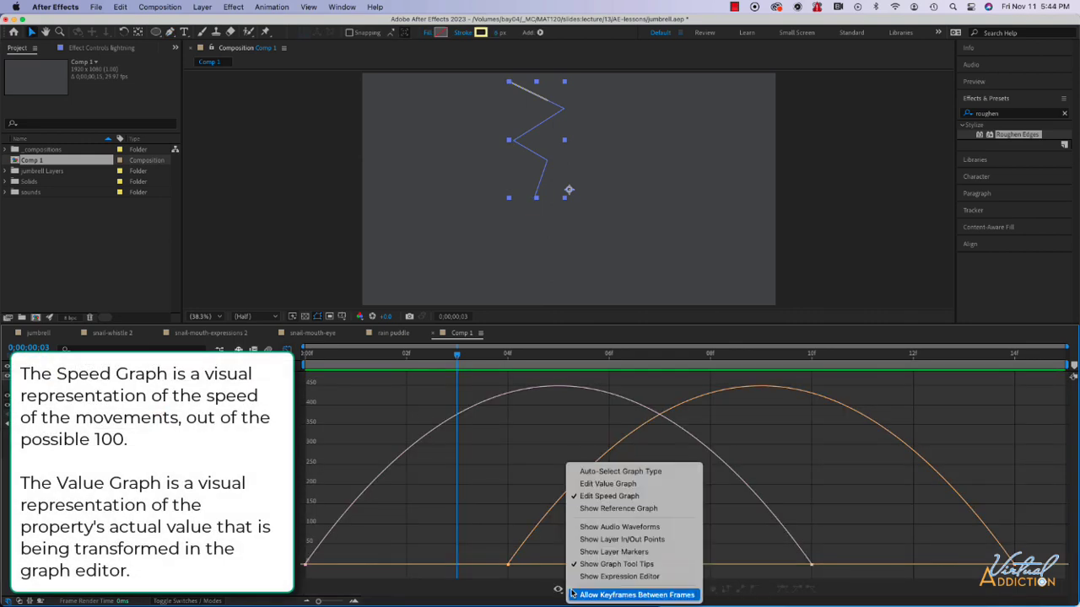
click(596, 484)
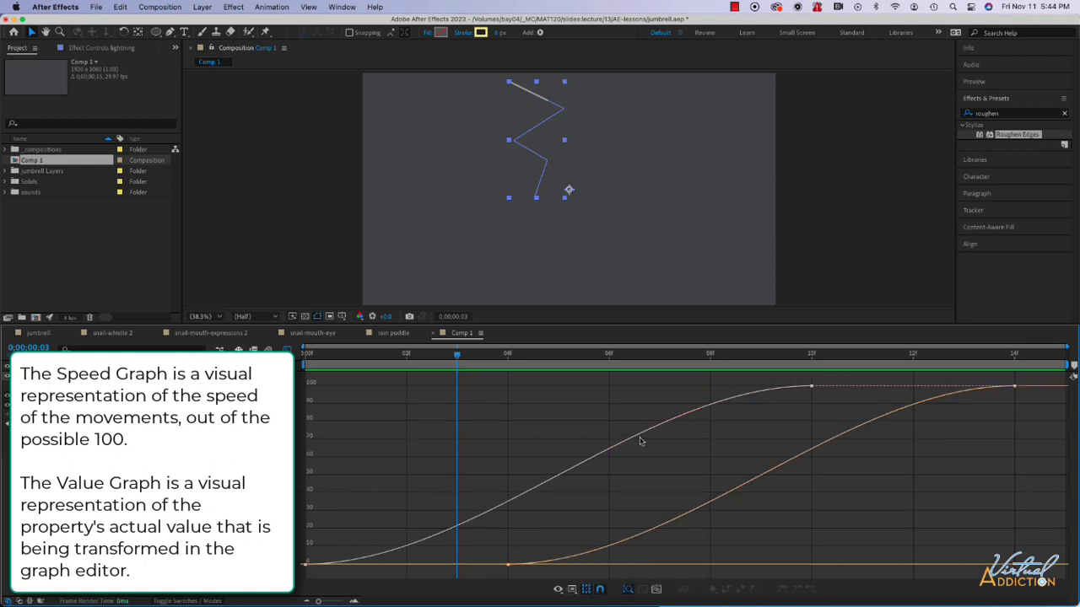
- Stretch the incoming ease handles of the final Start and End keyframes about 3 frames earlier
click(812, 388)
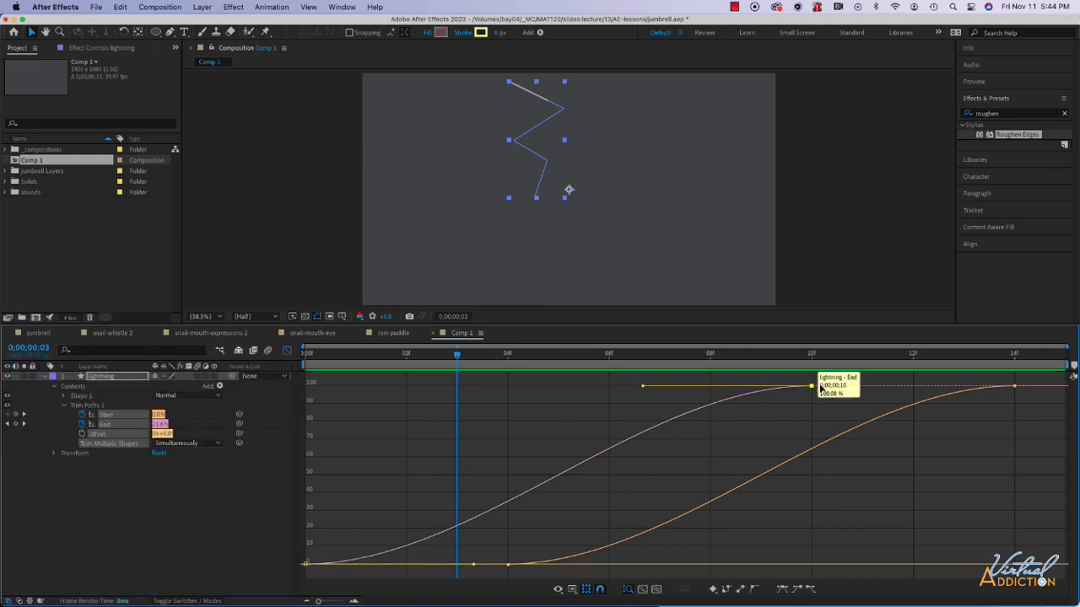
shift+click(1015, 388)
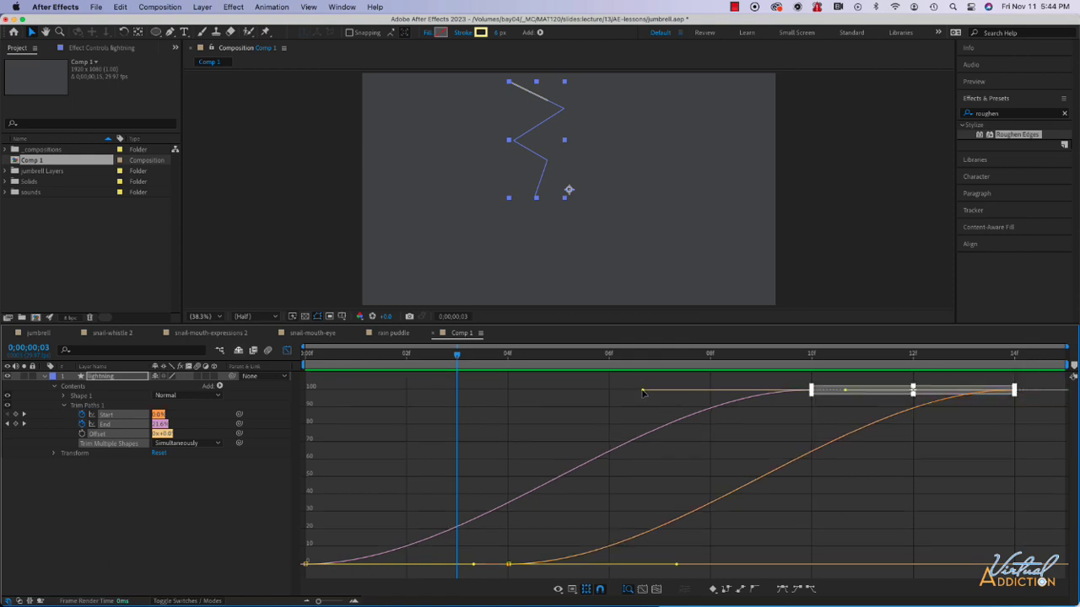
drag(642, 391, 472, 392)
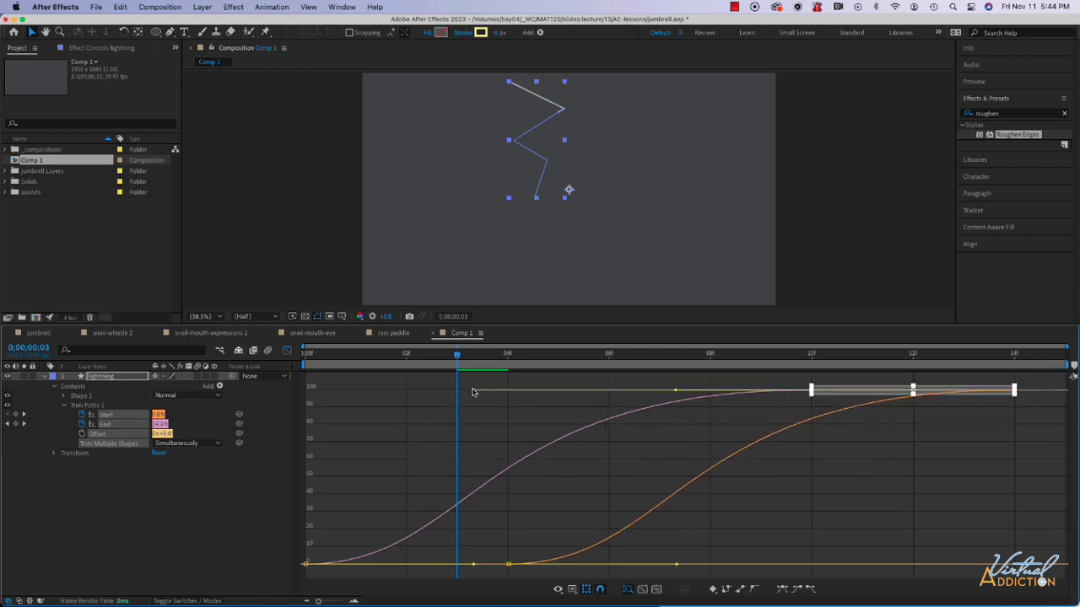
- Stretch the outgoing ease handles of the first Start and End keyframes about 3 frames later, and preview the animation
click(305, 565)
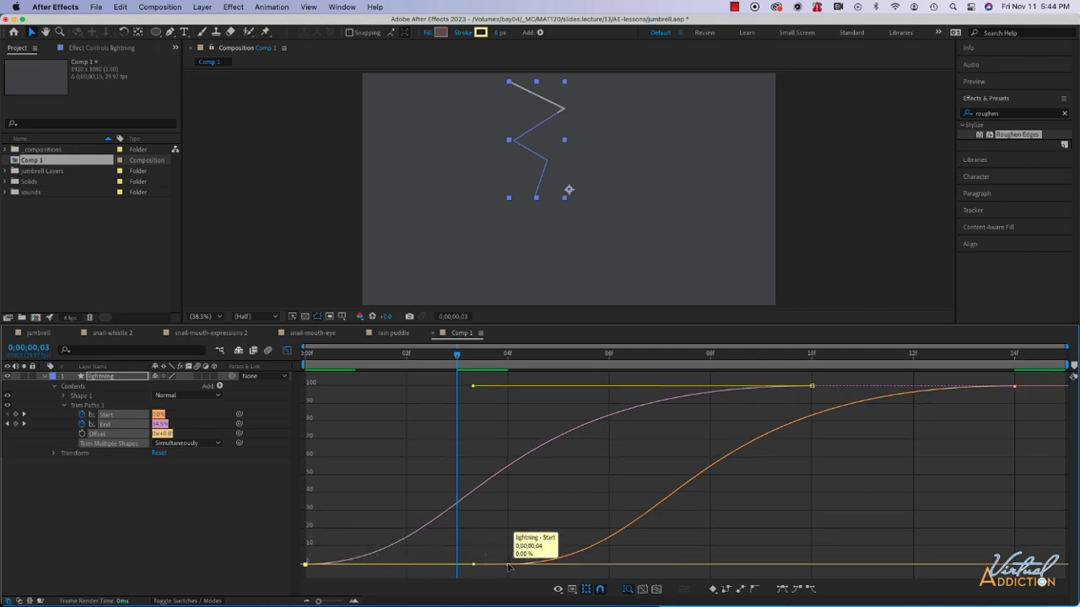
shift+click(507, 565)
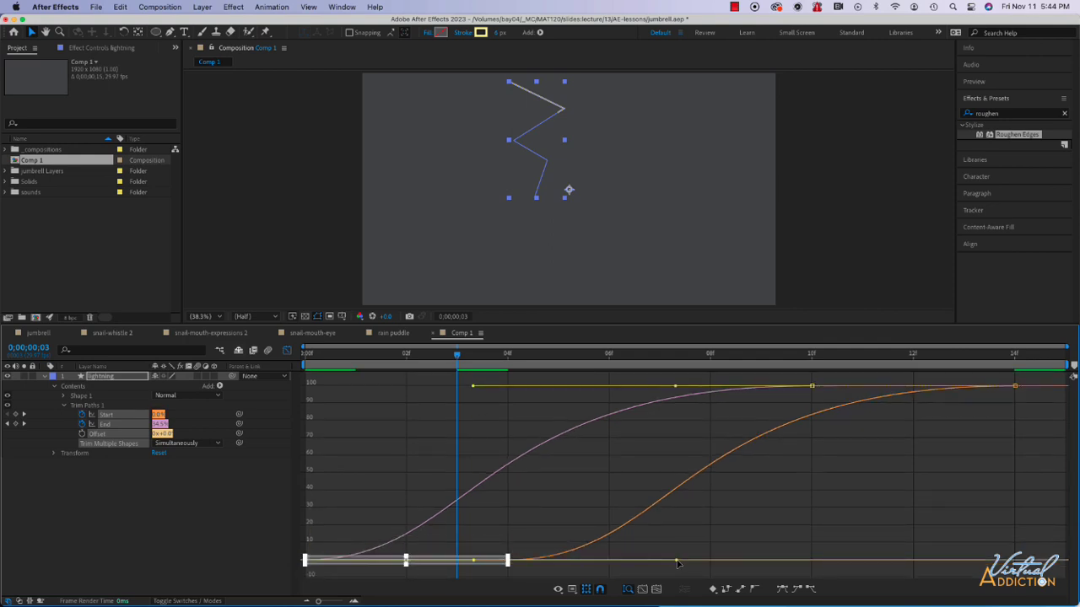
drag(677, 562, 840, 558)
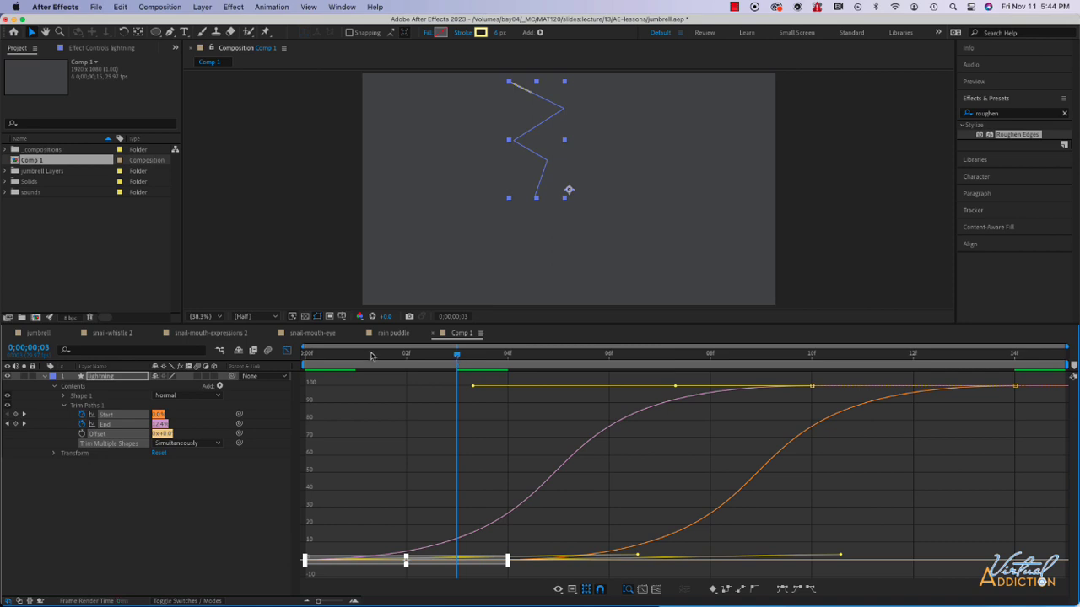
drag(372, 356, 256, 362)
key(space)
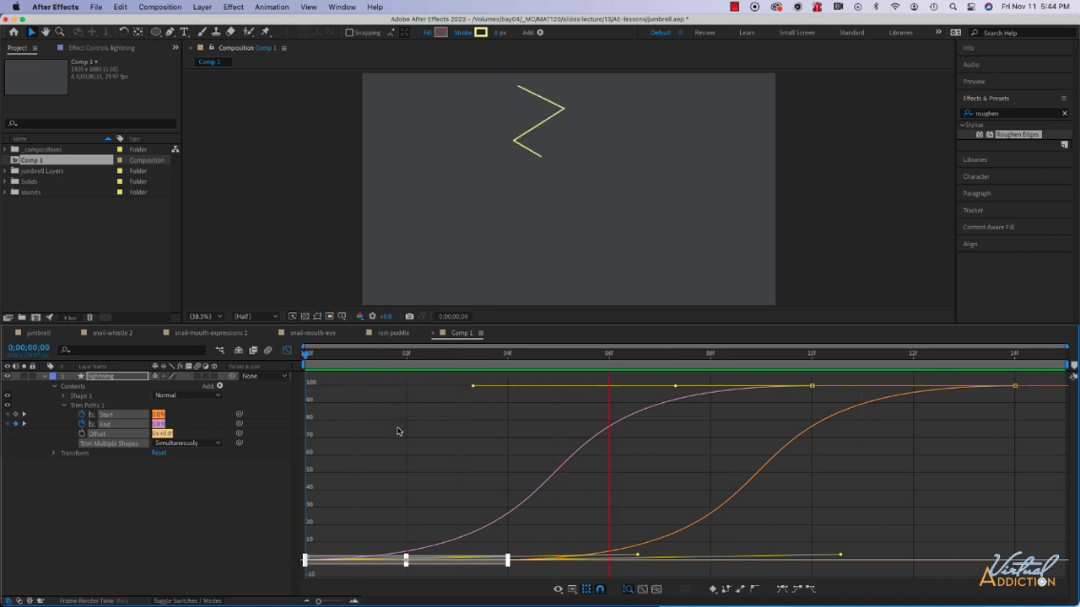
key(space)
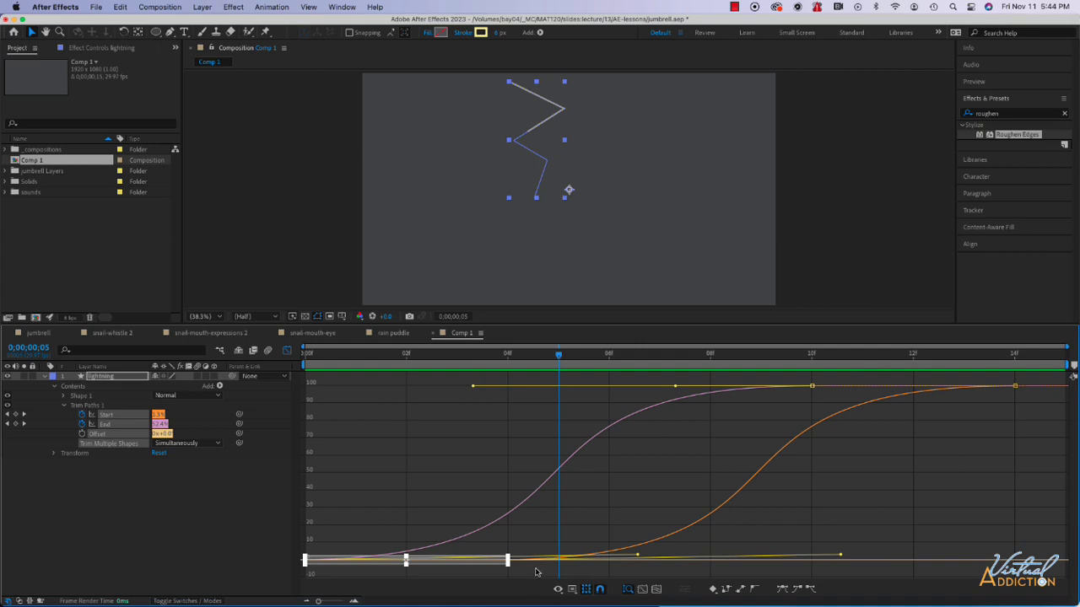
- Close the Graph Editor and add a Wiggle Paths operator with its properties expanded to the lightning layer
click(287, 353)
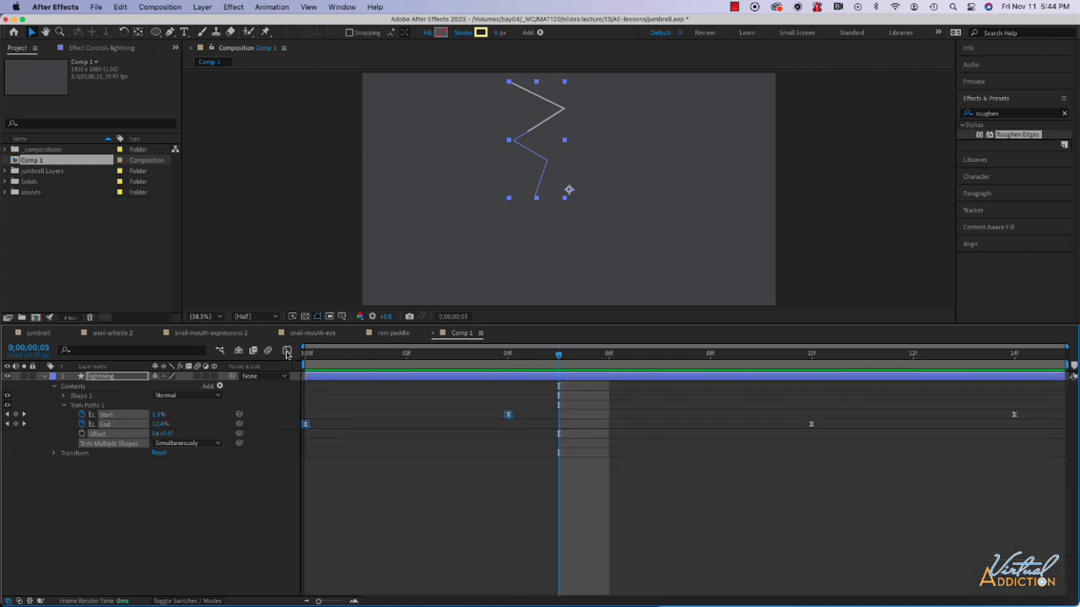
key(Home)
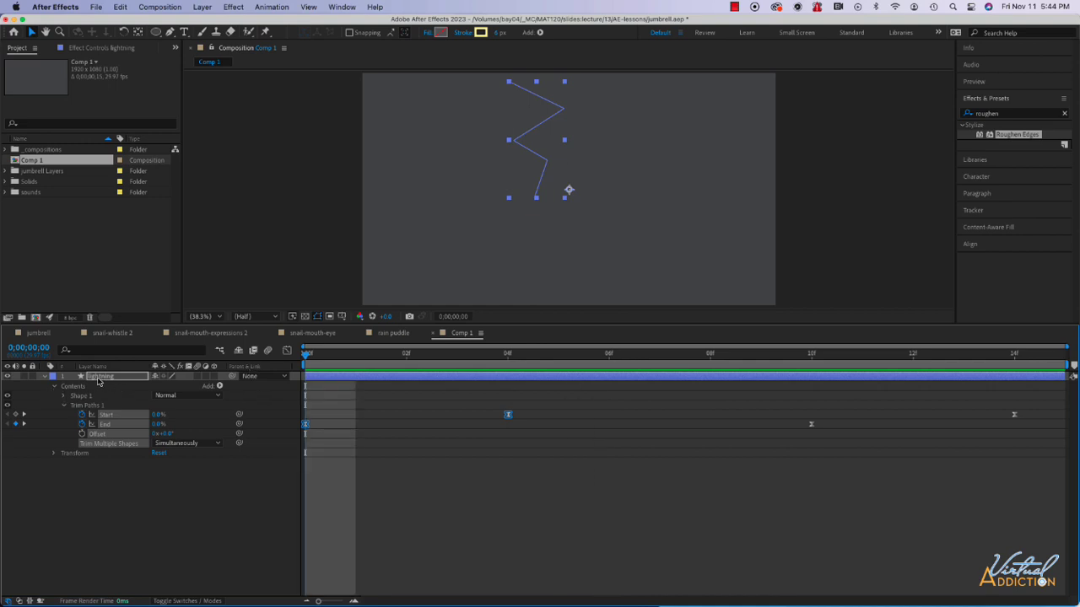
click(98, 379)
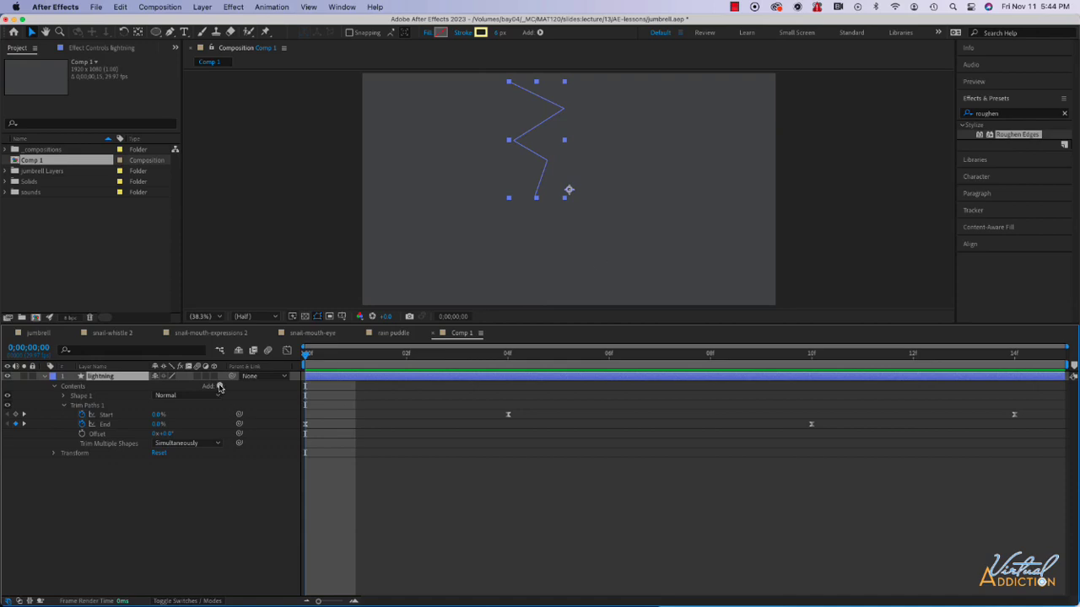
click(219, 388)
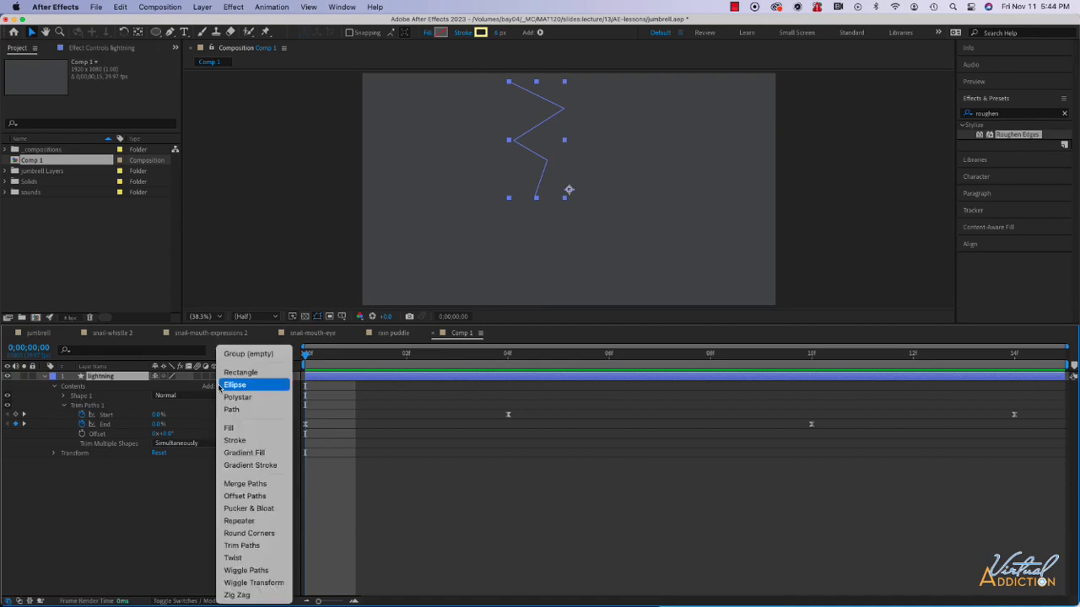
click(246, 571)
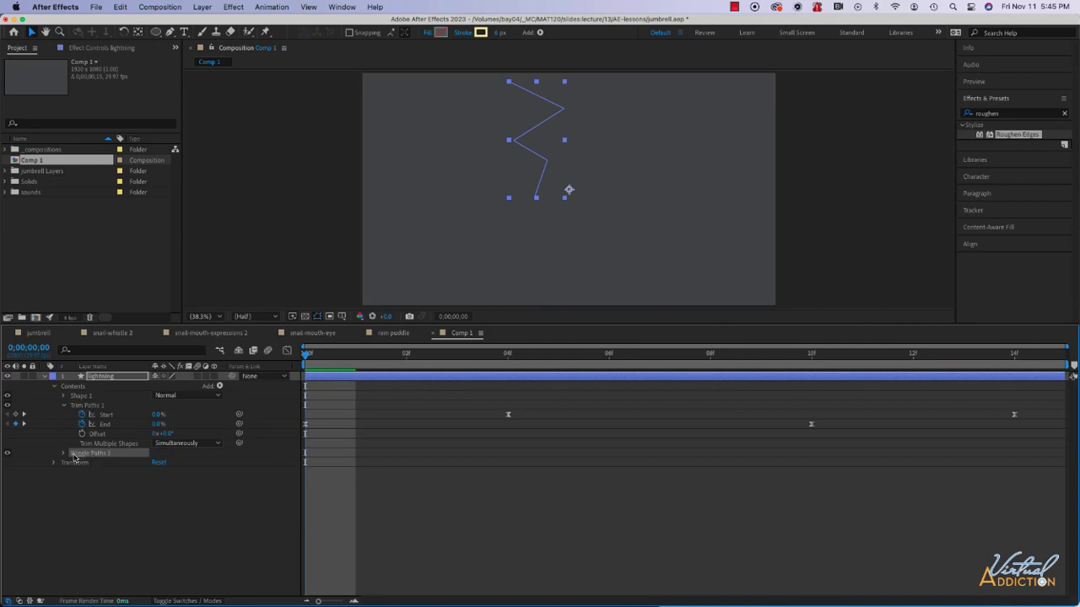
click(65, 456)
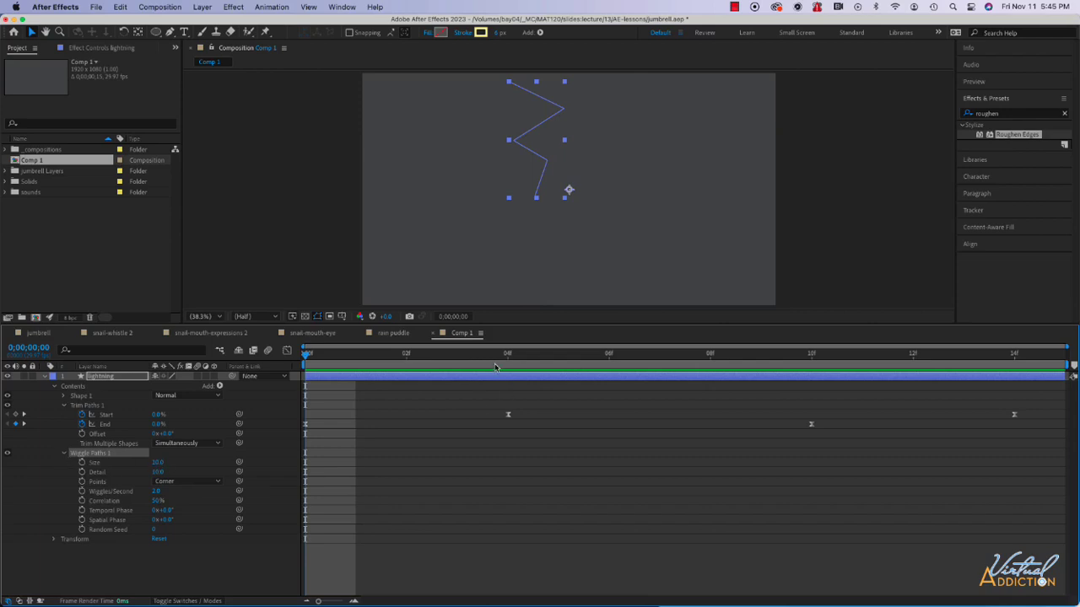
- At frame 5, set Wiggle Paths Size to 66, Detail to 17, Correlation to 60% and Random Seed to 5, and scrub the result
drag(509, 356, 566, 358)
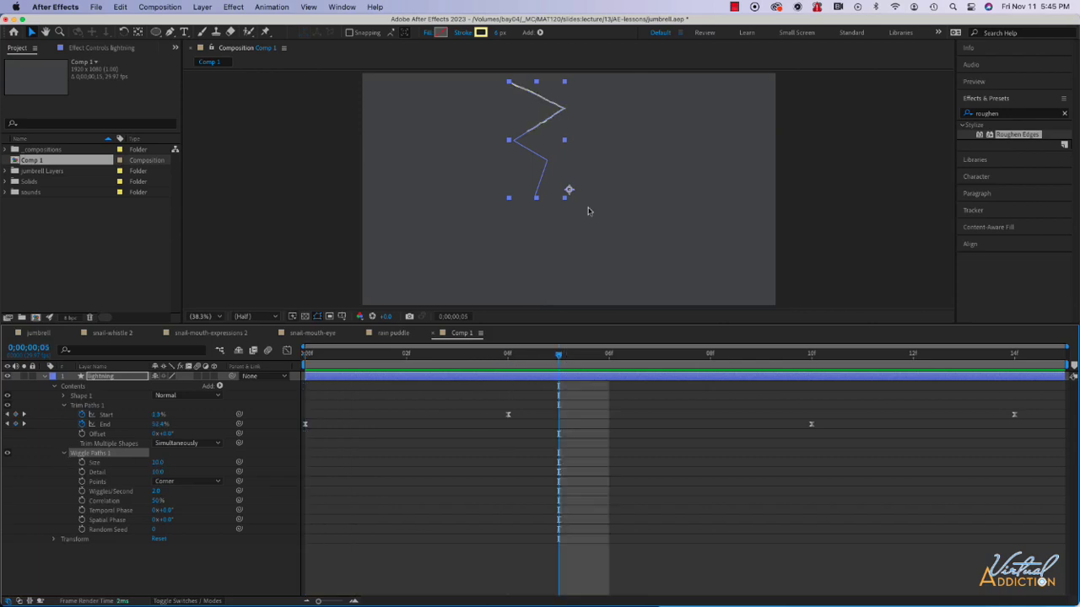
click(568, 244)
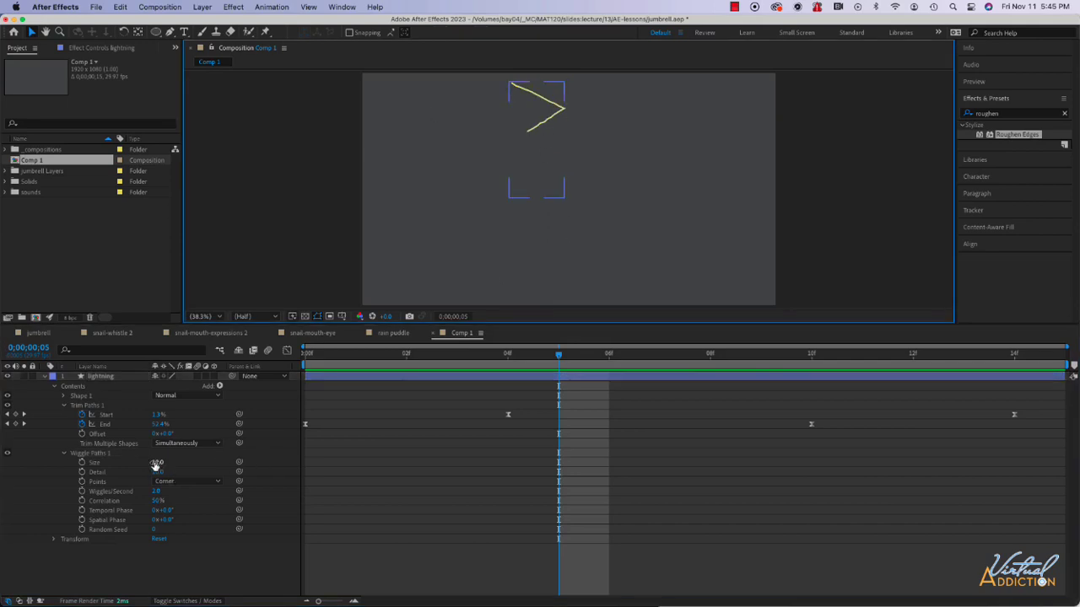
drag(157, 462, 185, 462)
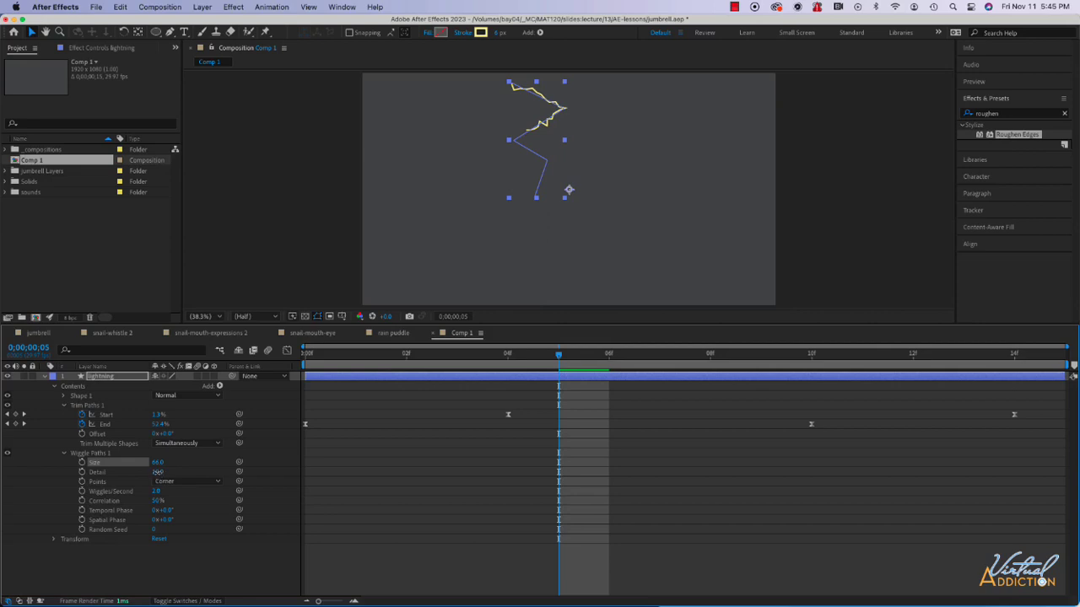
mouse_move(158, 472)
mouse_down()
mouse_move(169, 473)
mouse_move(159, 472)
mouse_up()
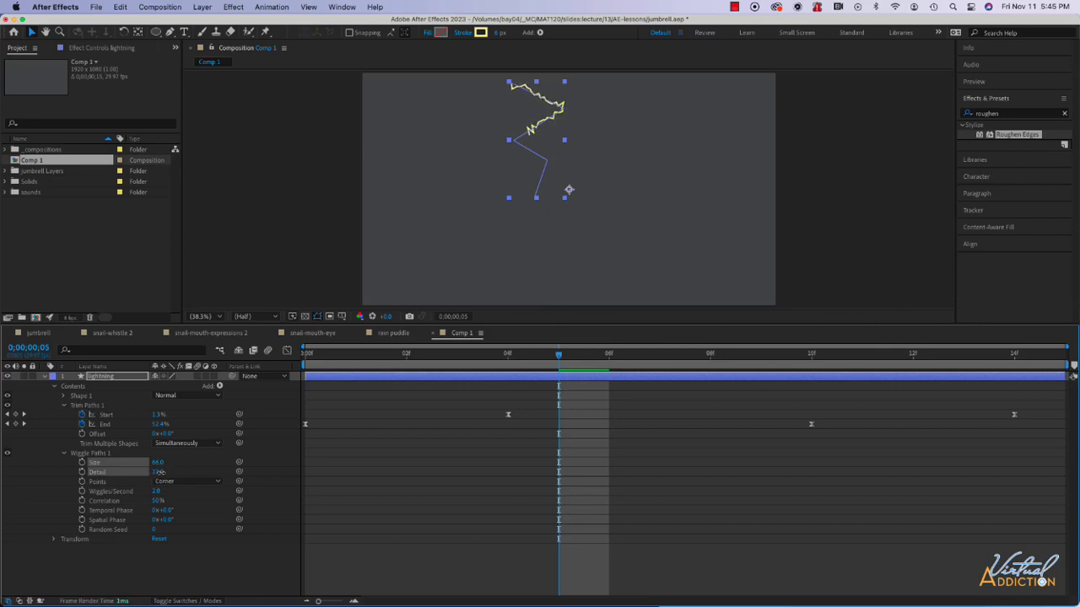
drag(160, 473, 161, 473)
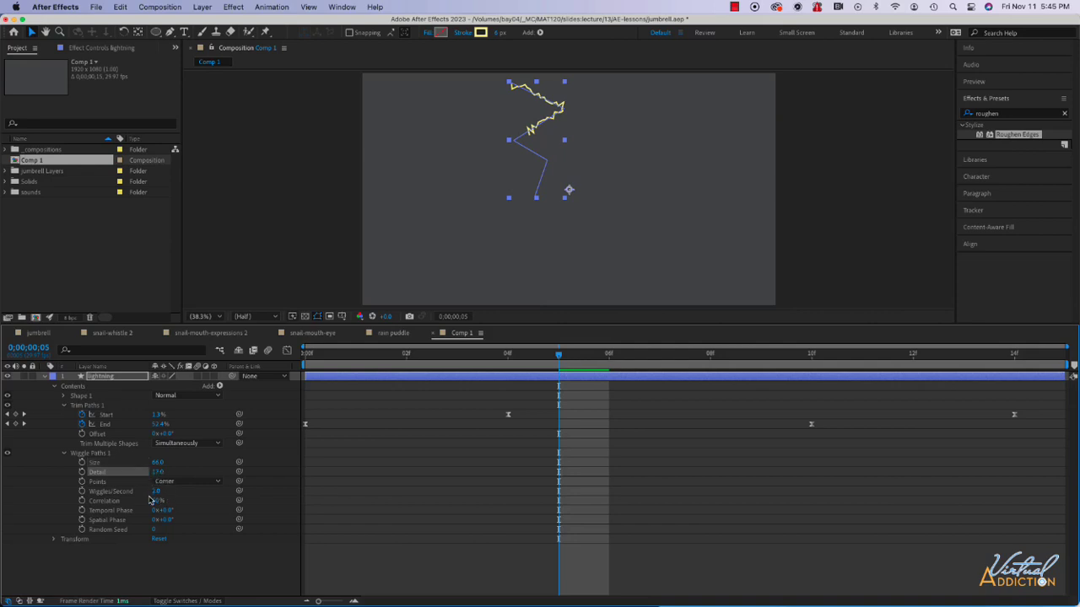
drag(156, 500, 161, 501)
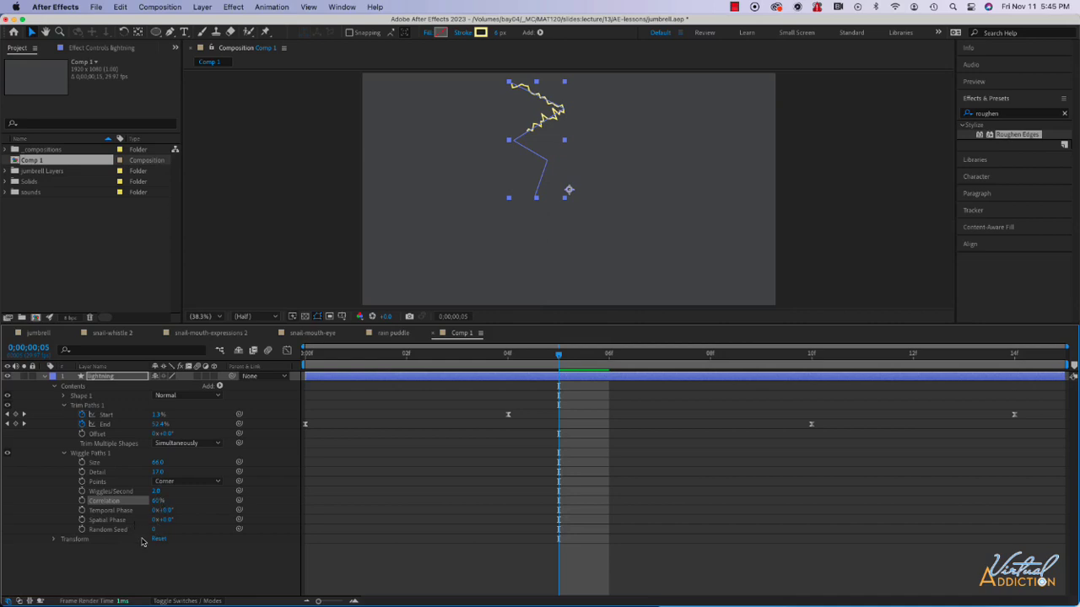
drag(154, 530, 157, 530)
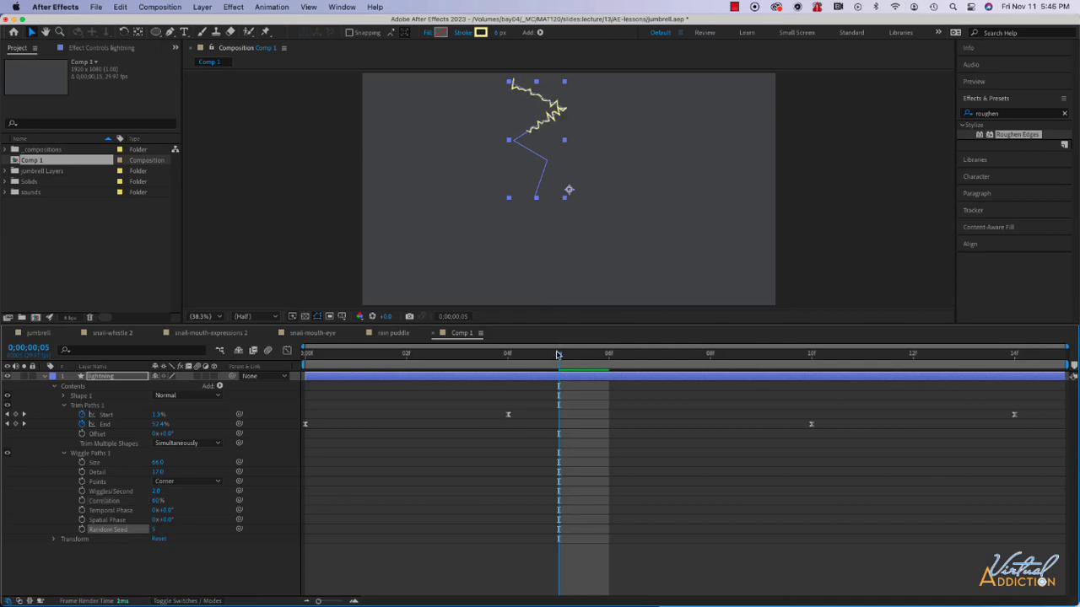
mouse_move(557, 354)
mouse_down()
mouse_move(731, 356)
mouse_move(366, 370)
mouse_move(718, 365)
mouse_move(404, 369)
mouse_move(640, 377)
mouse_up()
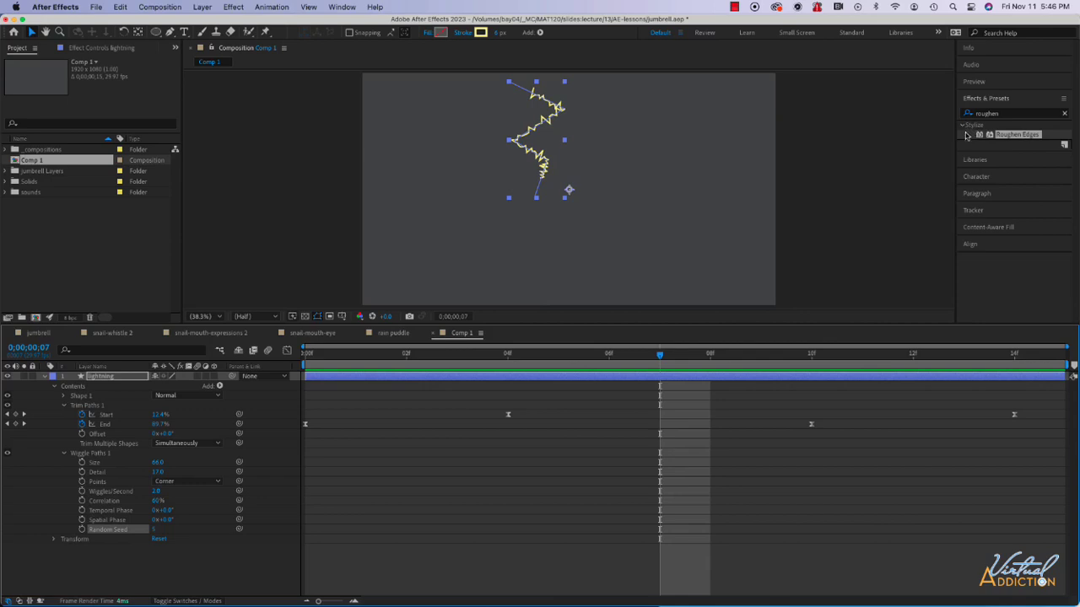
- Apply the Roughen Edges effect to the lightning layer and set its Border to 10
drag(1018, 136, 103, 379)
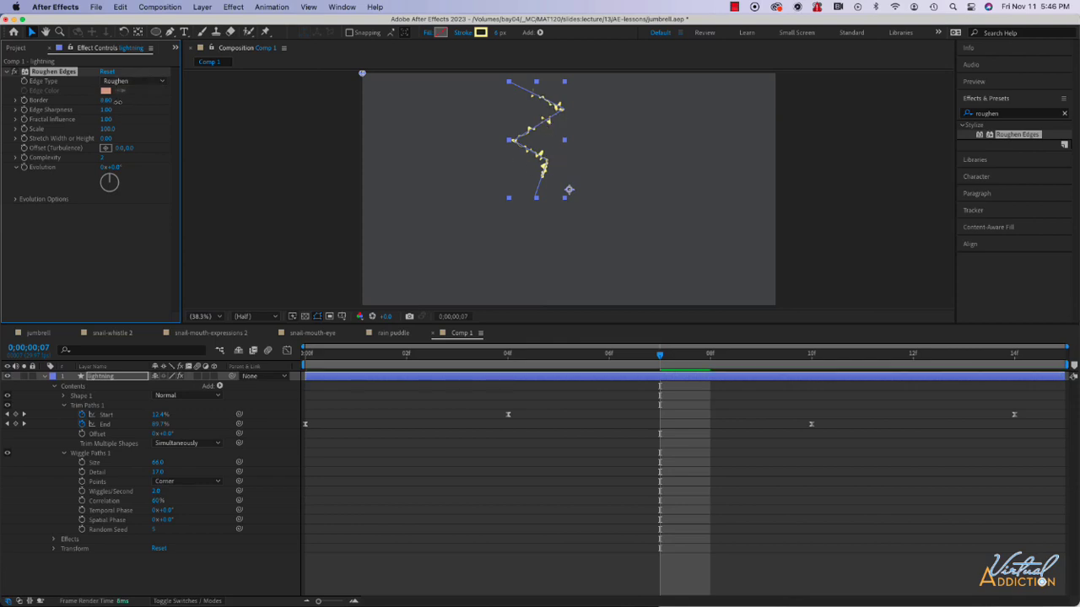
drag(118, 101, 125, 102)
click(483, 108)
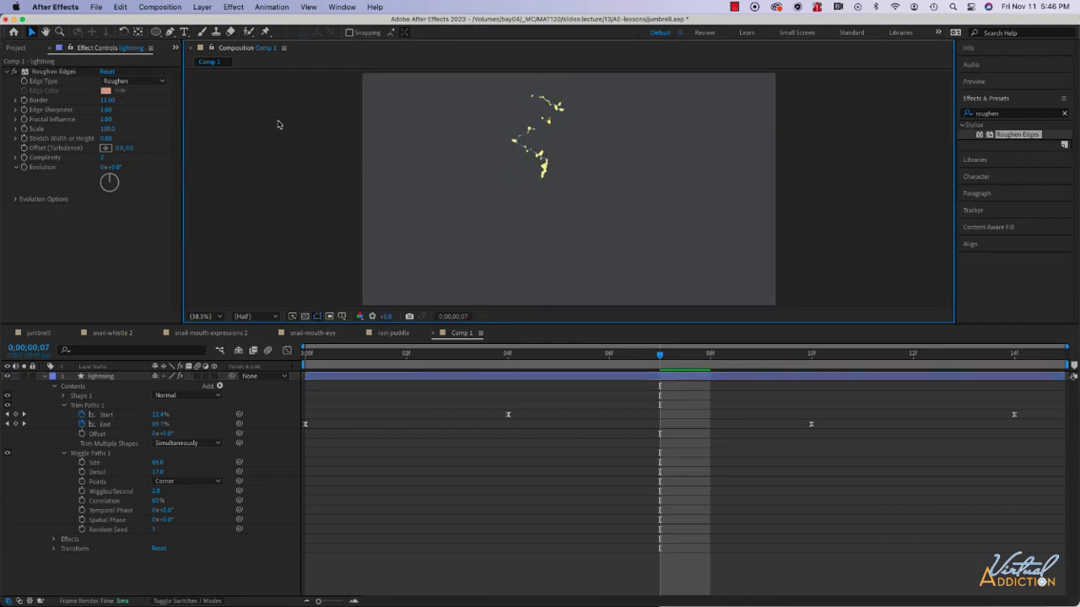
click(106, 103)
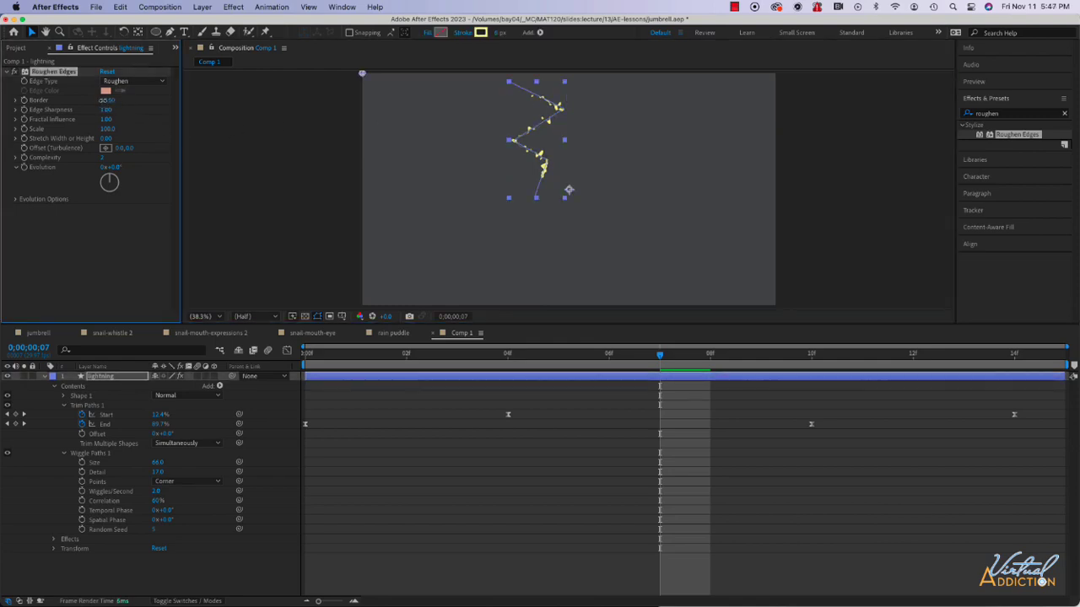
click(112, 102)
text(10)
key(Return)
- Set the Roughen Edges Edge Sharpness to 10 and Scale to 130, and check the bolt at frame 6
mouse_move(106, 111)
mouse_down()
mouse_move(187, 110)
mouse_move(42, 111)
mouse_move(118, 117)
mouse_up()
click(107, 111)
text(1)
text(00)
key(Return)
drag(108, 130, 124, 130)
drag(664, 359, 618, 378)
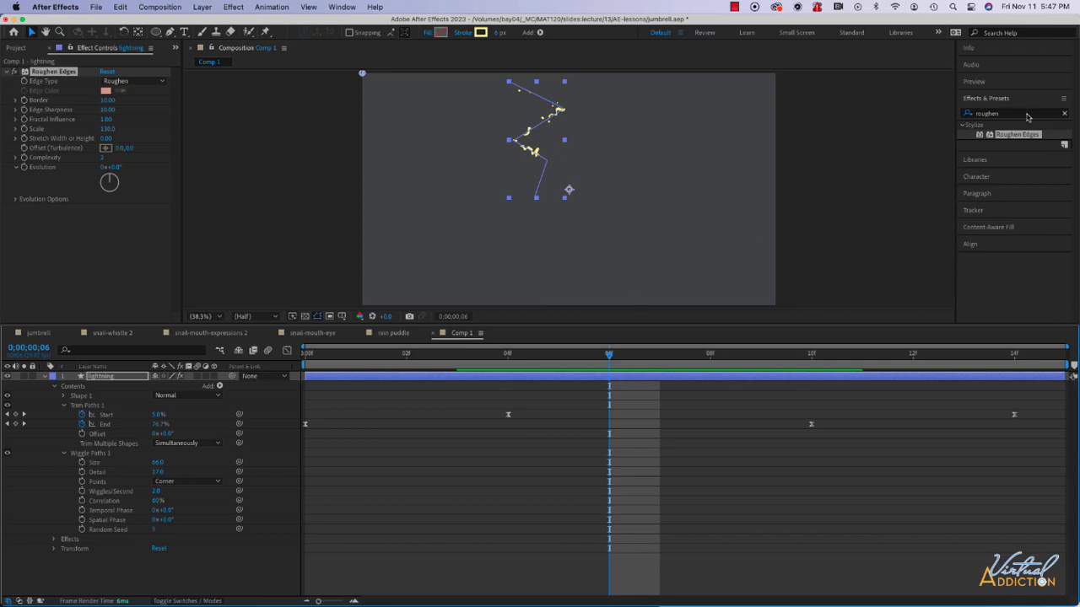
- Find Turbulent Displace and apply it to the lightning layer with Amount 75 and Size 125
click(1064, 113)
click(996, 113)
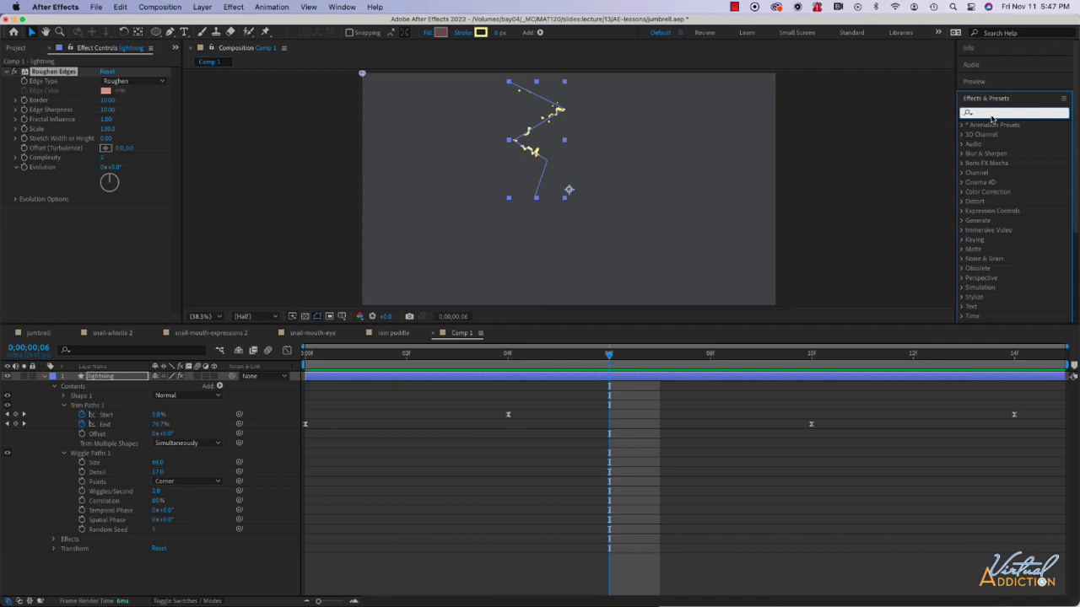
text(turbulent)
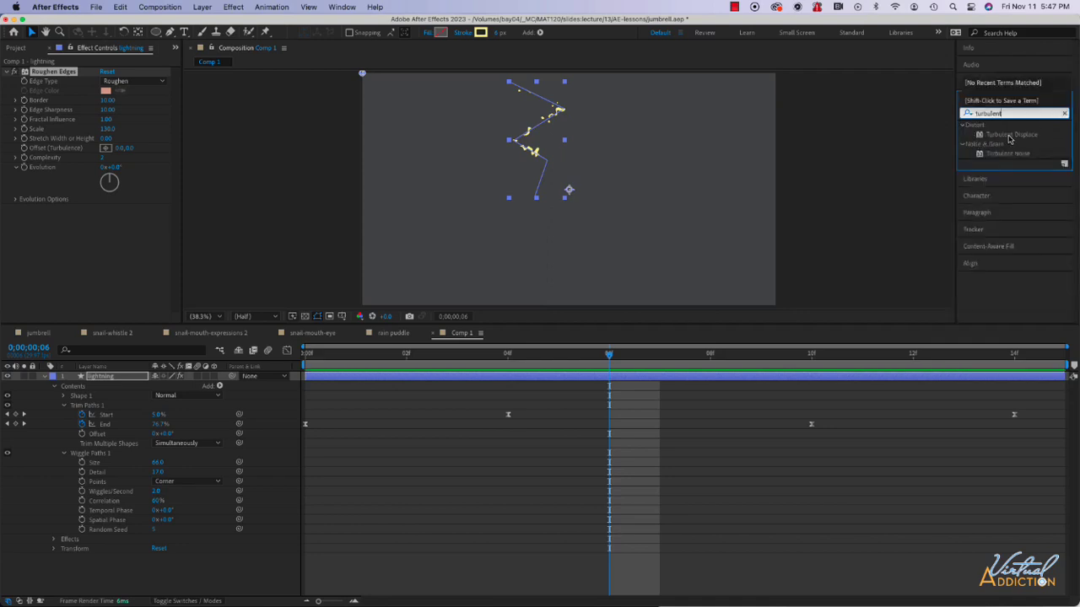
drag(1010, 136, 104, 378)
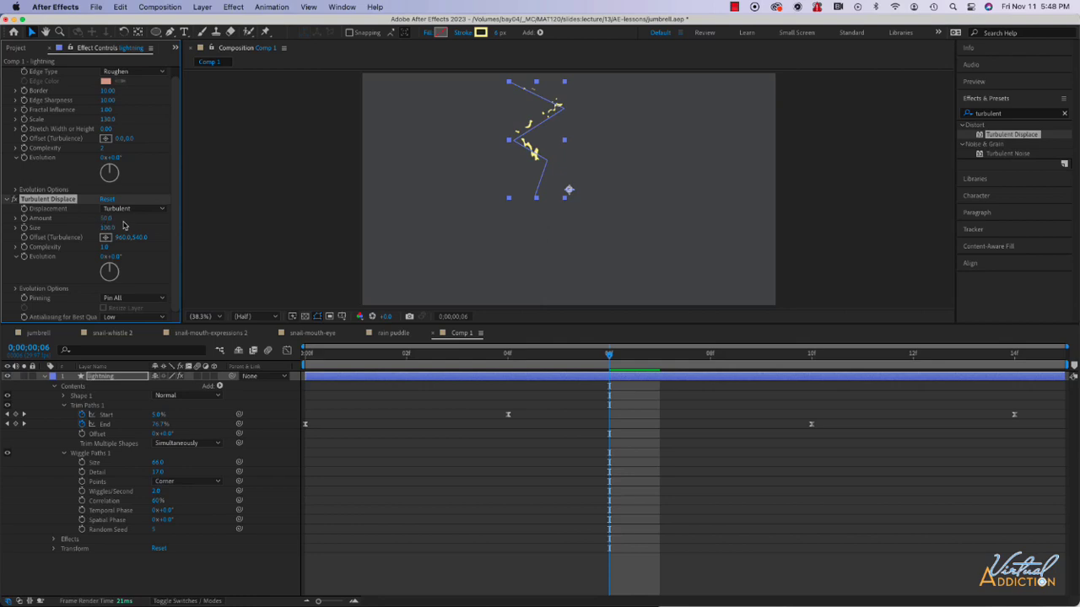
drag(107, 219, 121, 221)
drag(110, 228, 124, 227)
- Find Wave Warp and apply it to the lightning layer with Wave Height 20 and Wave Width 50
click(1067, 115)
click(987, 114)
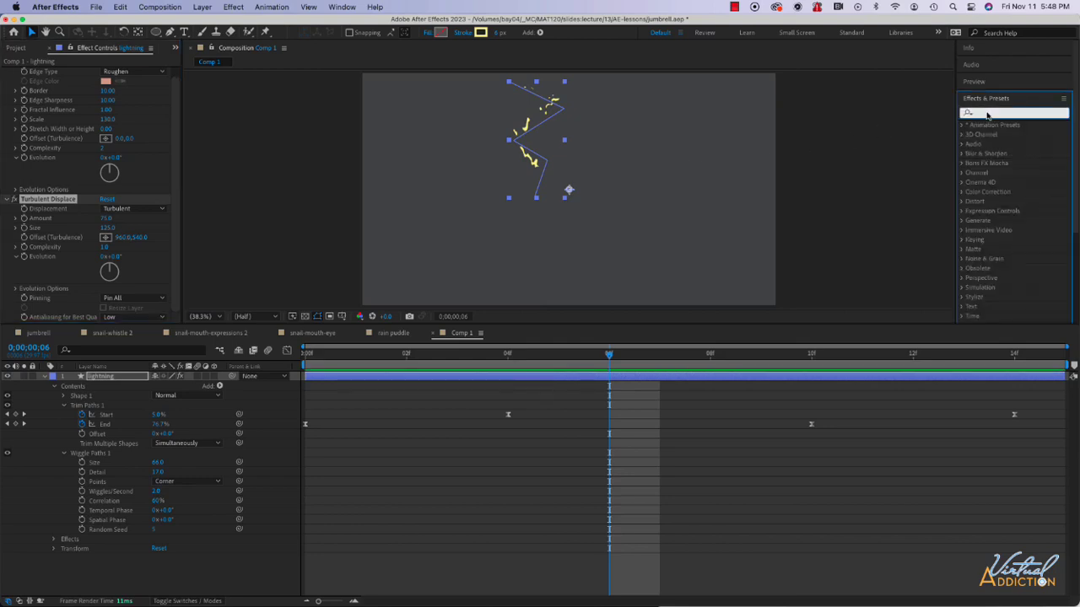
text(wave)
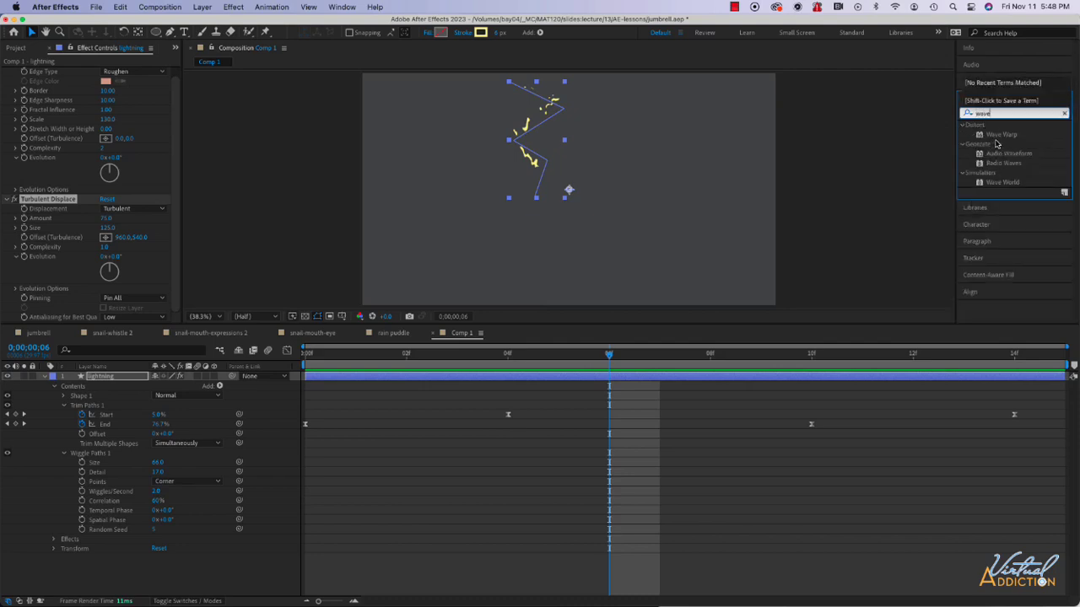
drag(998, 135, 108, 375)
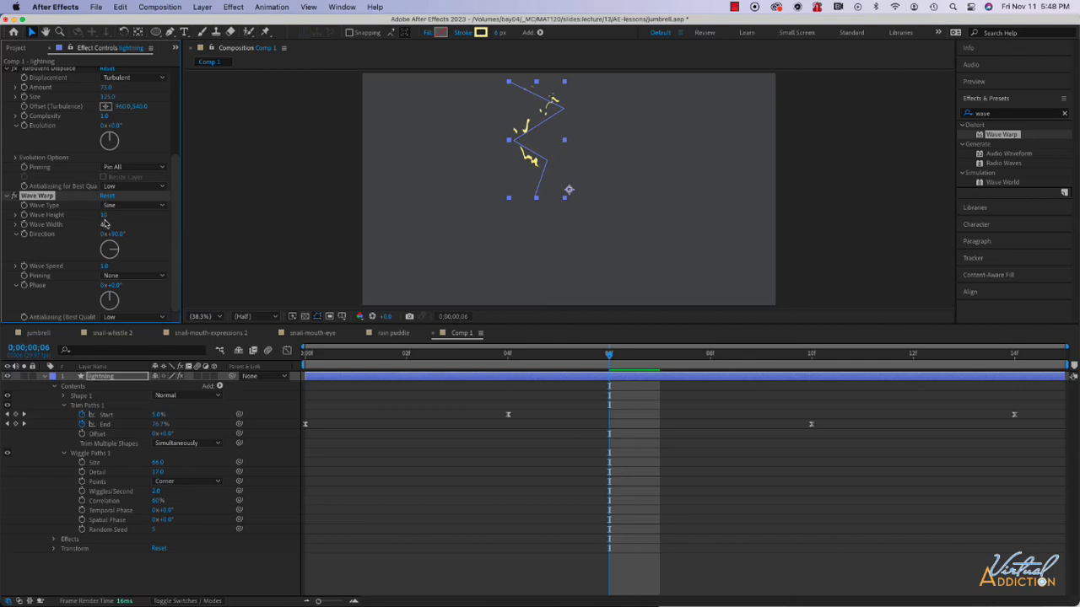
drag(104, 215, 110, 217)
drag(104, 226, 164, 227)
- Collapse the lightning layer's properties and create a new adjustment layer above it
click(45, 376)
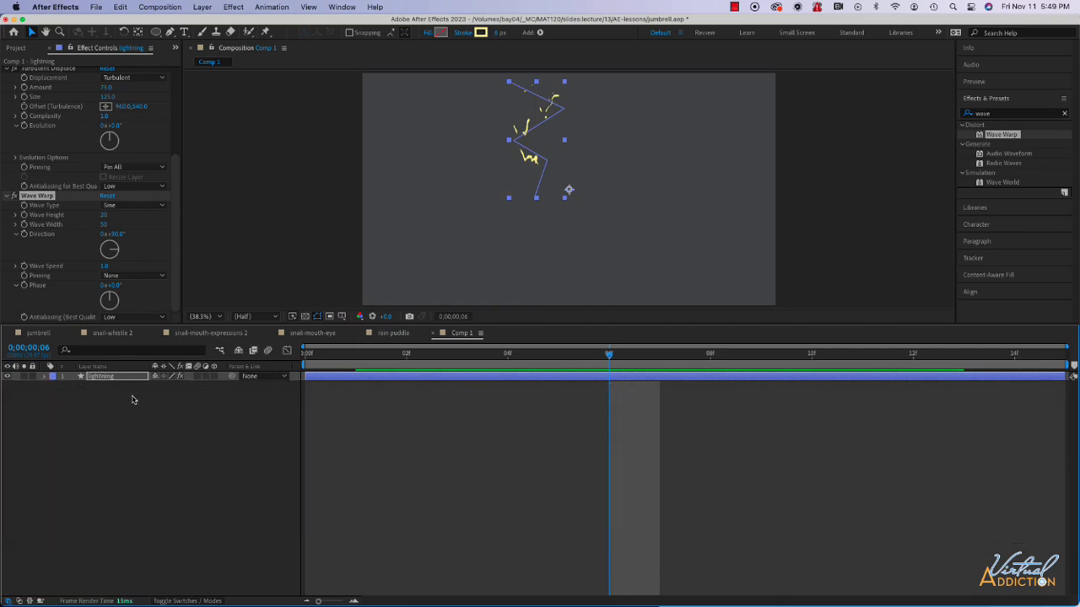
click(202, 6)
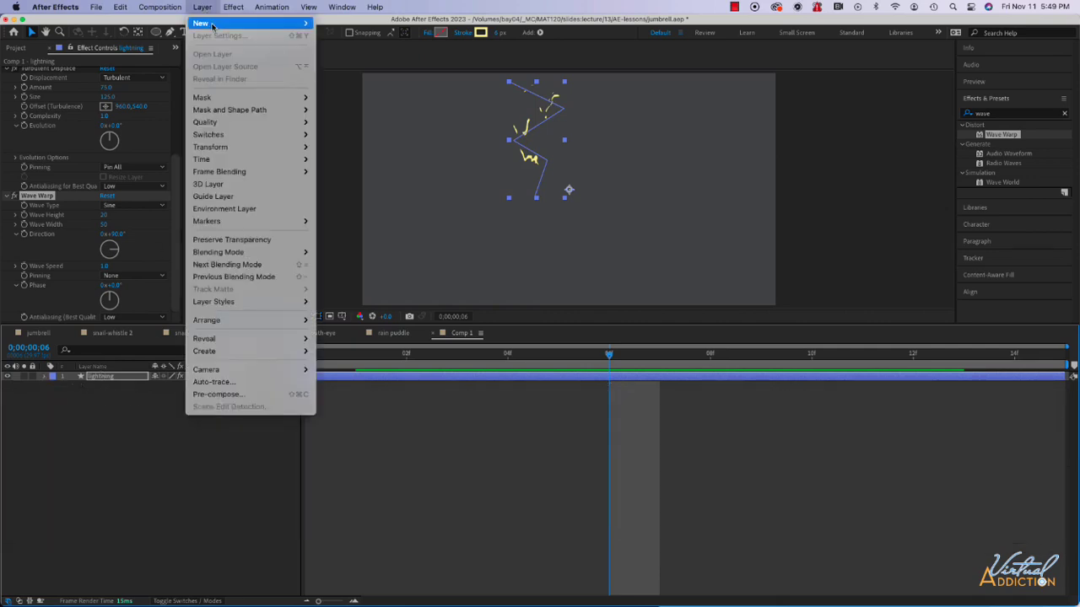
mouse_move(211, 26)
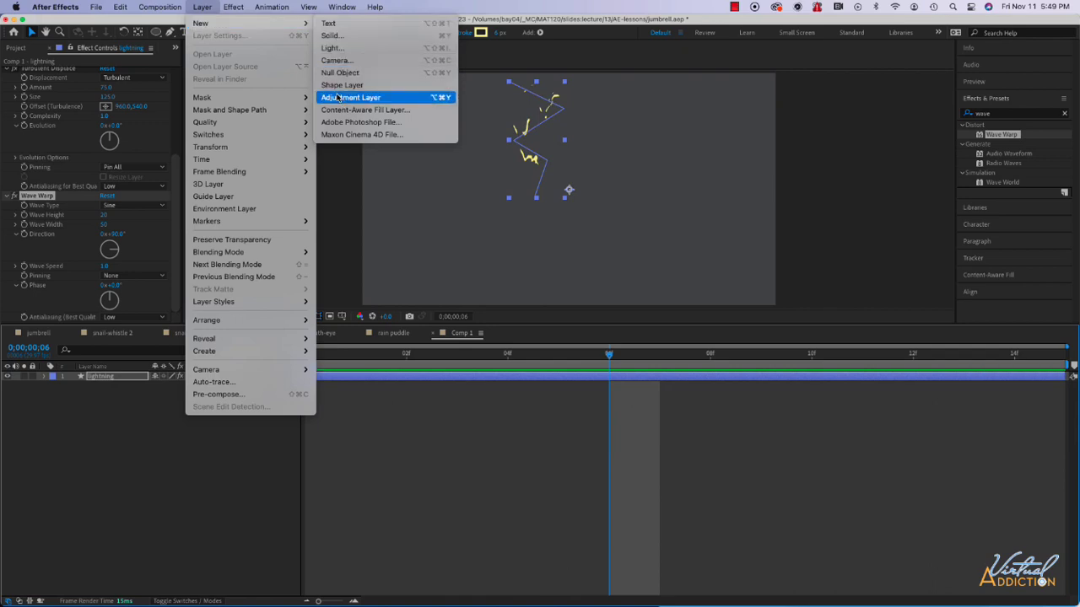
click(350, 97)
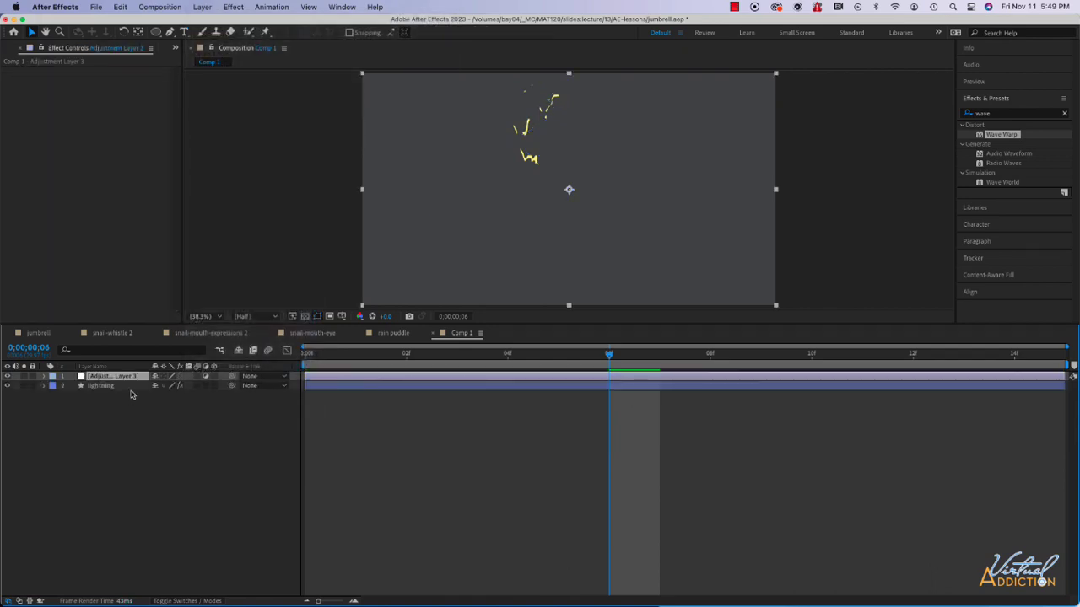
- Find the Glow effect and apply it to the new adjustment layer
click(1064, 113)
click(1005, 114)
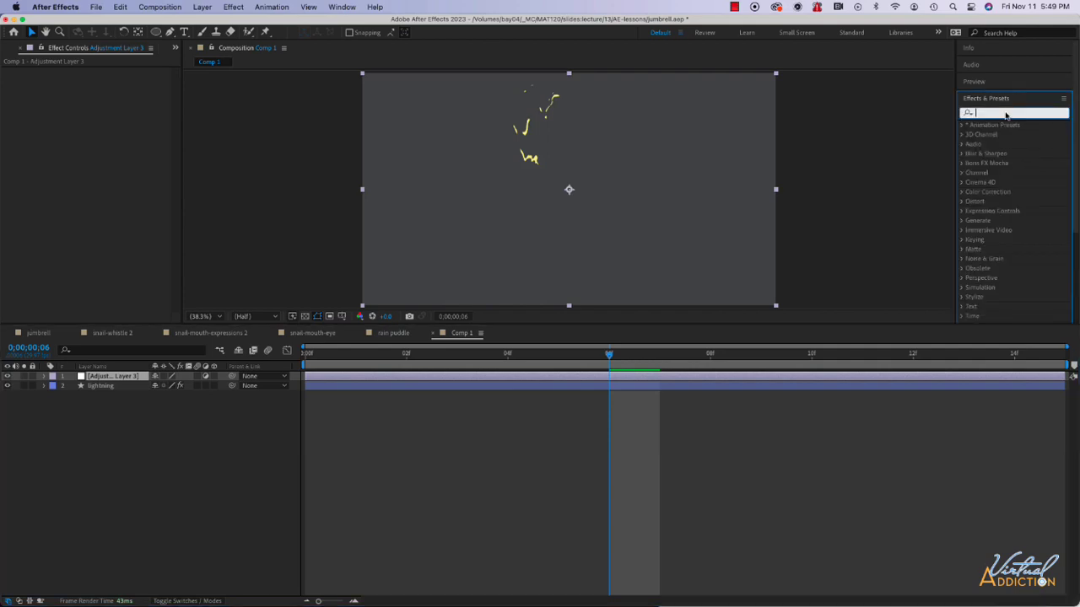
text(glow)
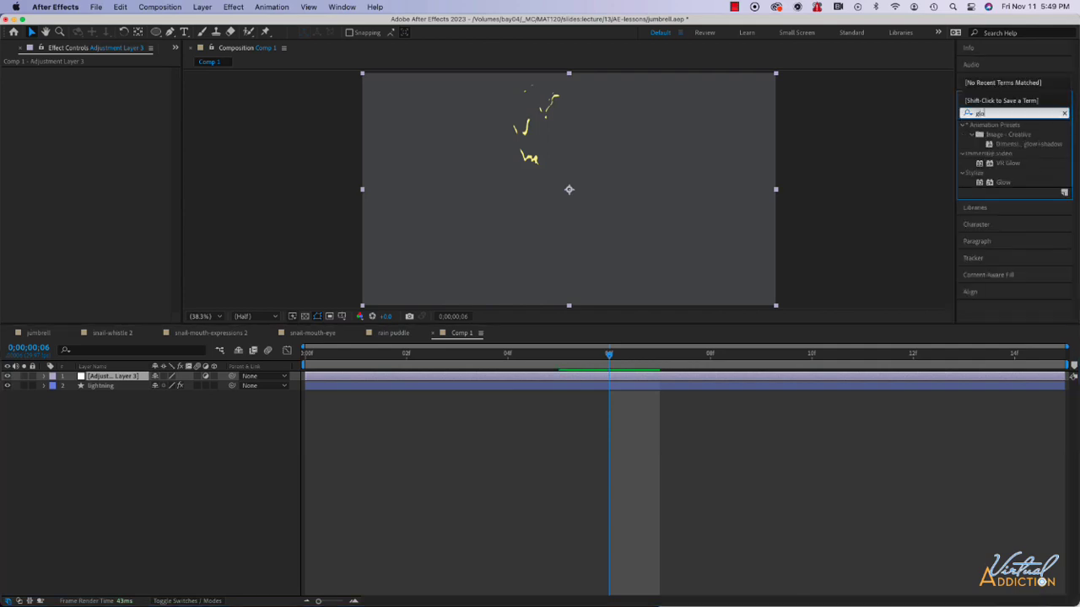
click(990, 183)
drag(990, 183, 108, 378)
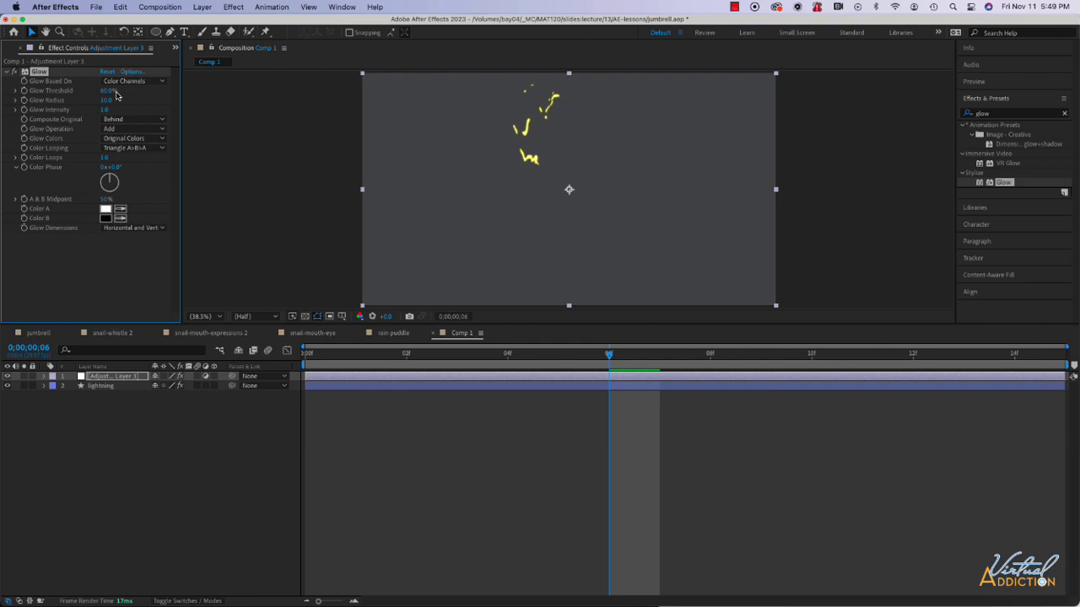
- Try a larger Glow Radius, undo it, and set the Glow Intensity to 2
drag(106, 100, 128, 100)
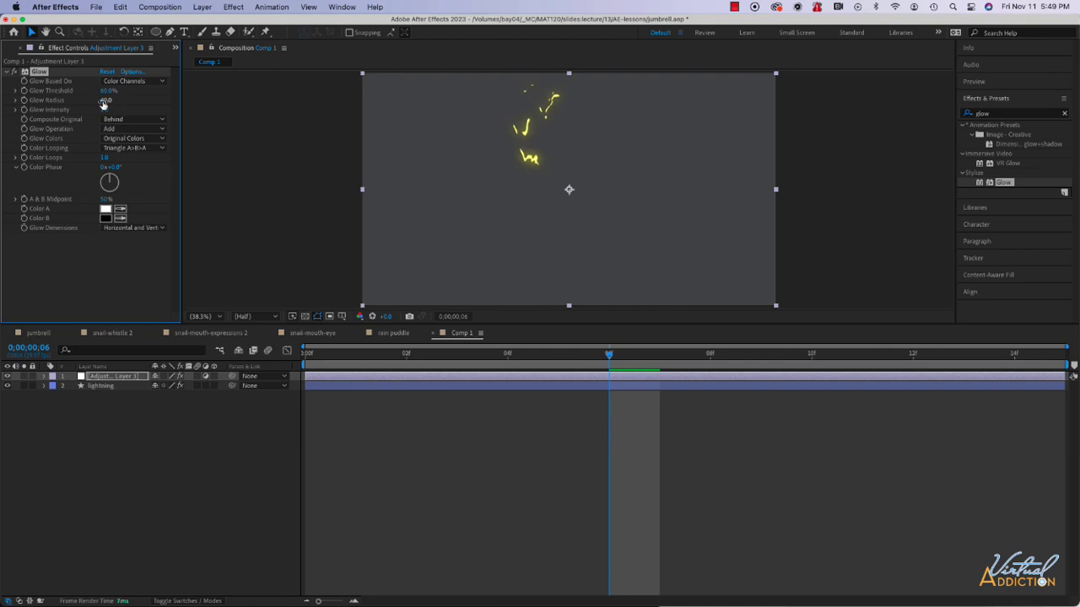
key(super+z)
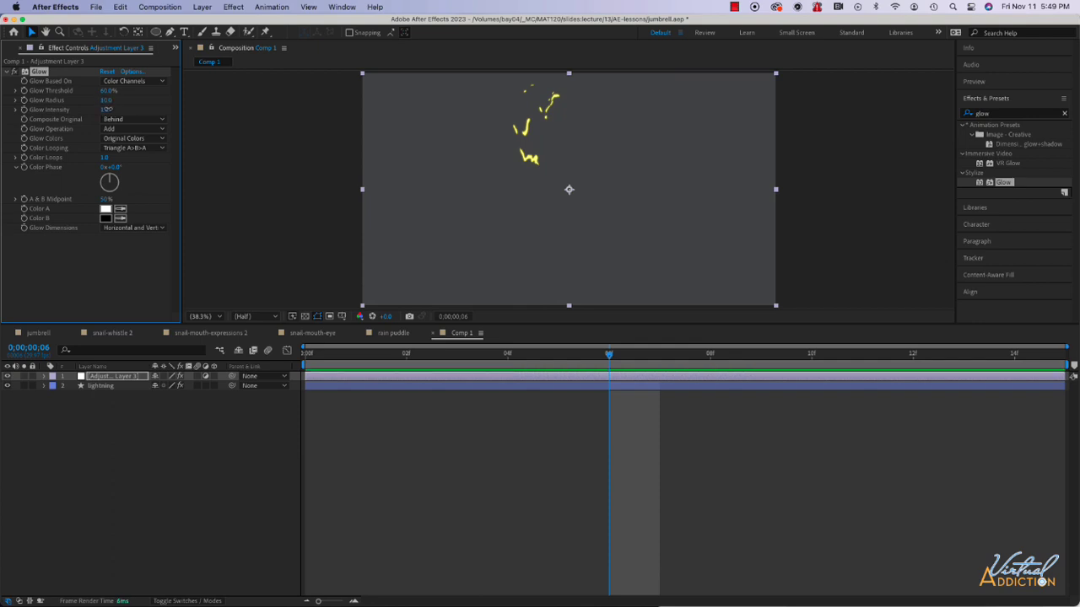
drag(107, 109, 147, 109)
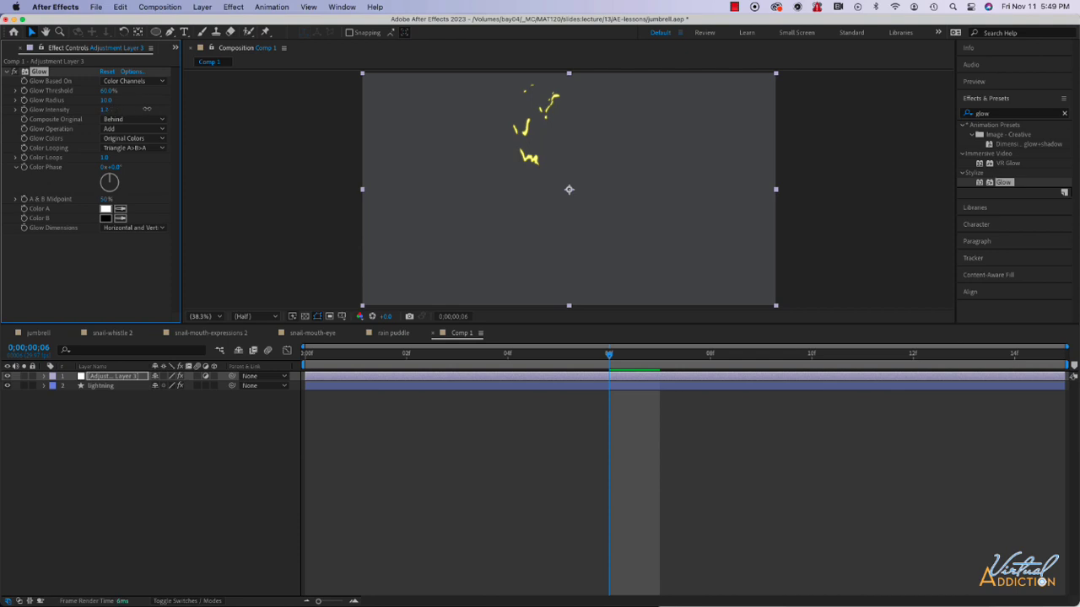
- Set Glow Colors to A & B Colors with Color A bright blue (13B9F7) and Color Looping to Sawtooth B>A
click(126, 138)
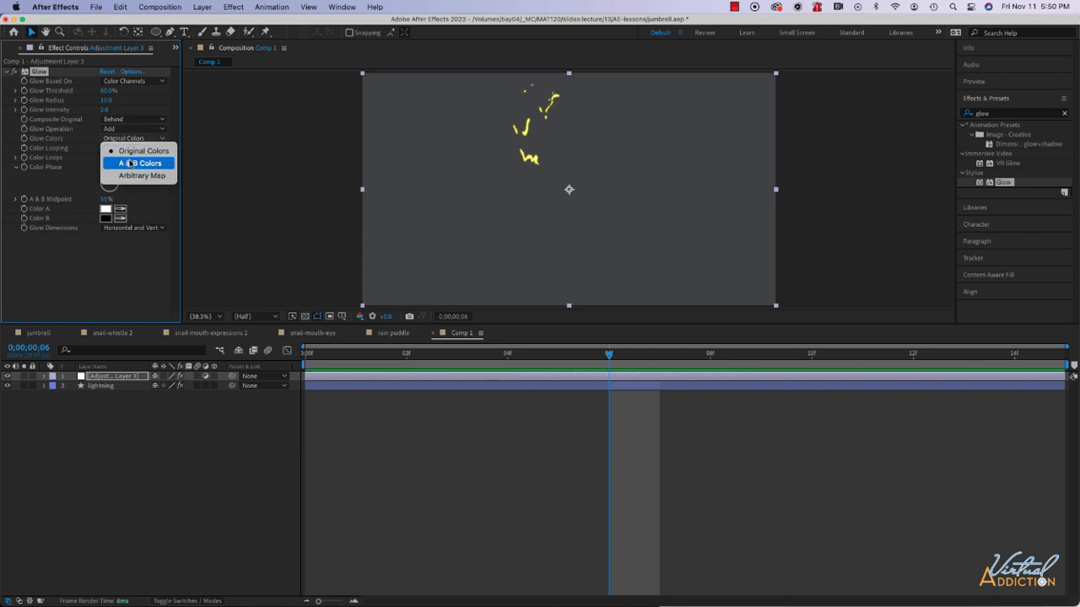
click(129, 163)
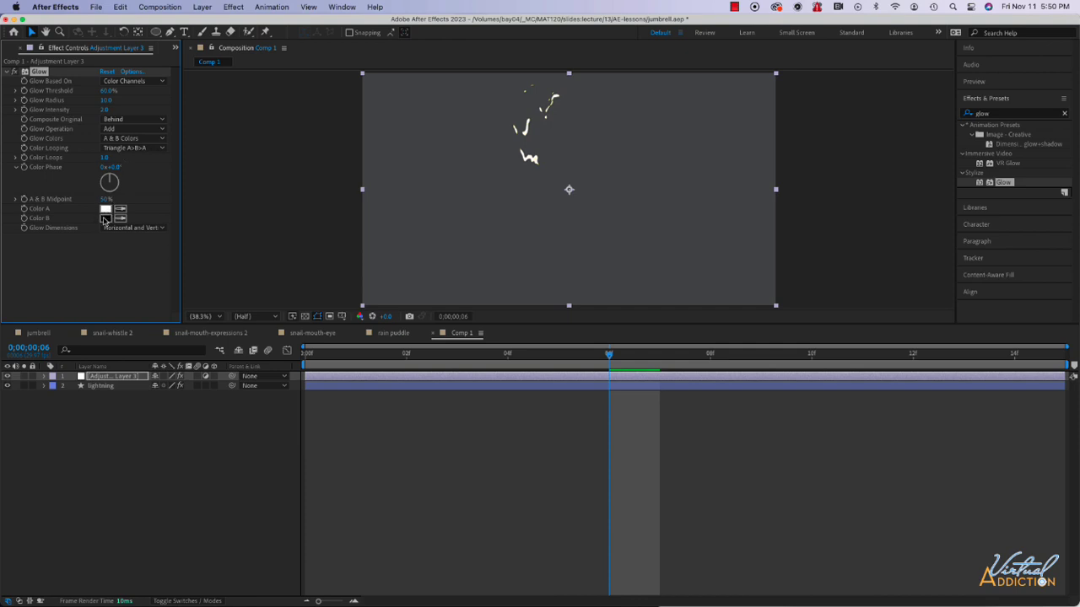
click(104, 209)
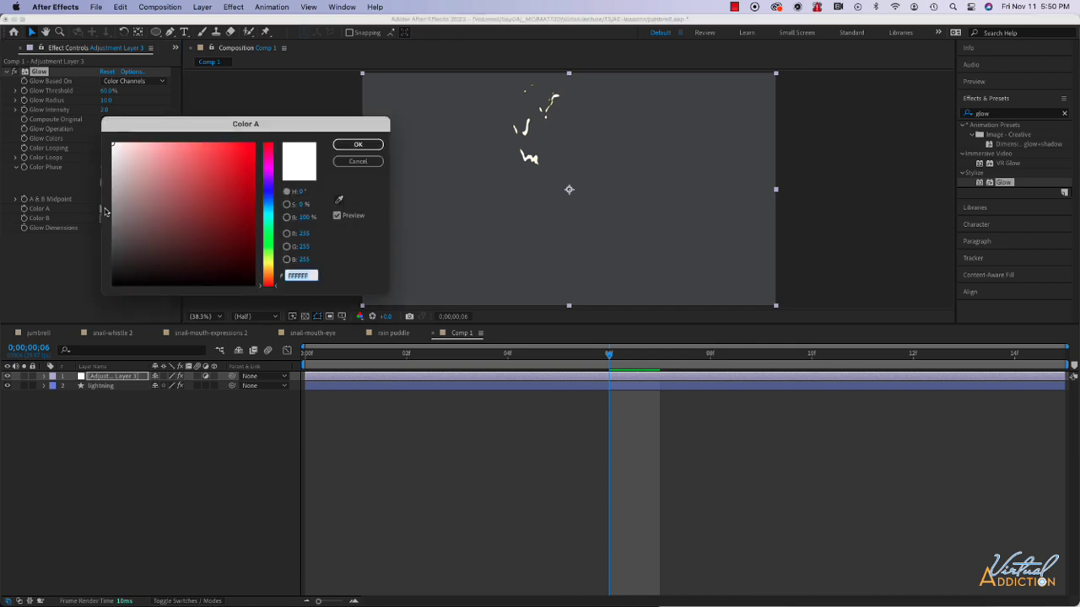
click(270, 210)
drag(269, 210, 272, 208)
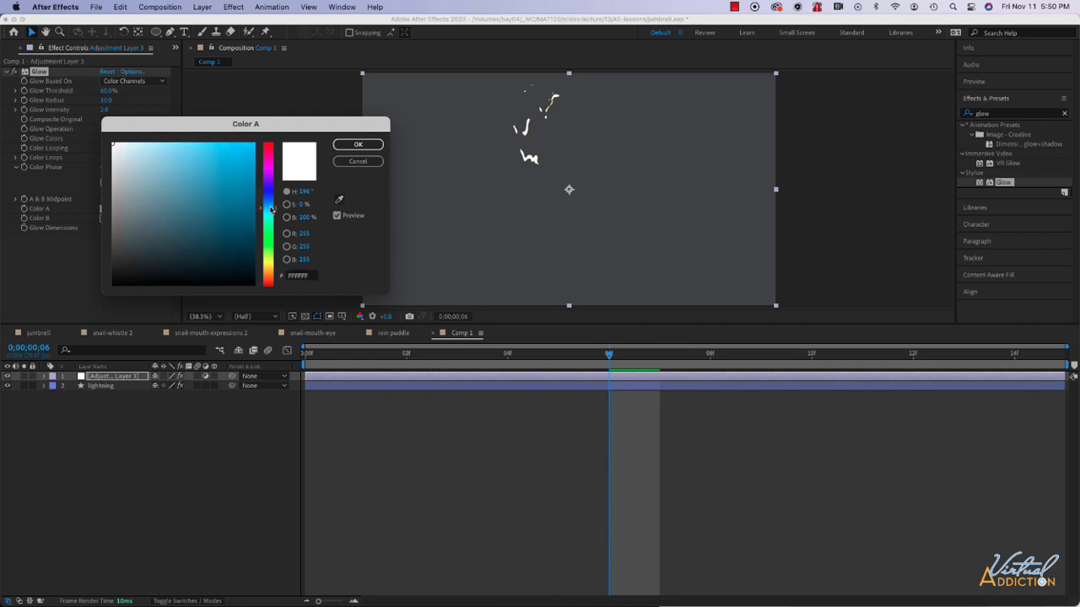
click(251, 145)
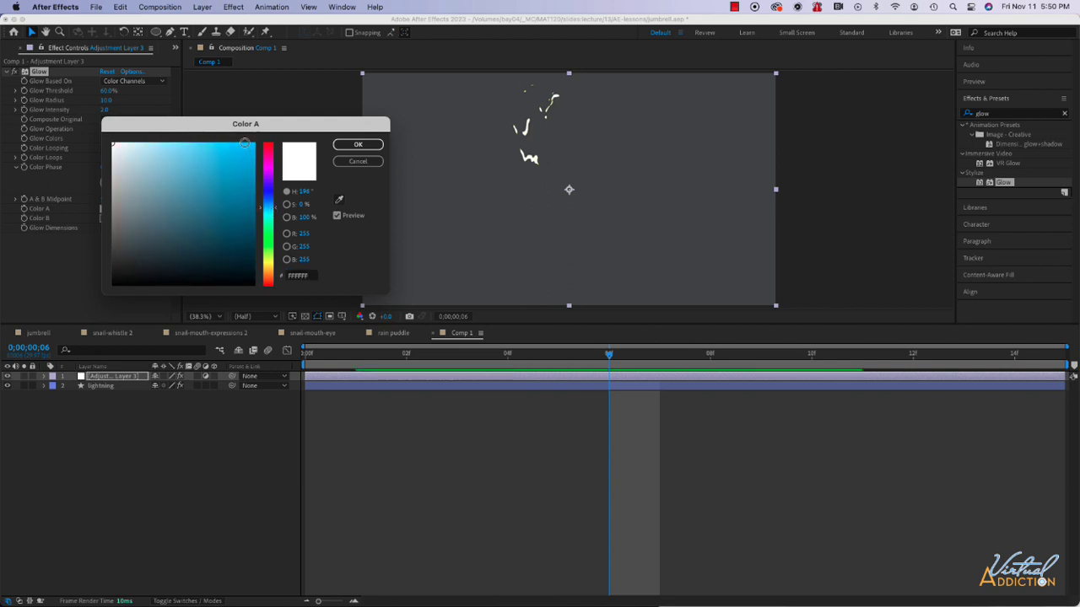
click(358, 144)
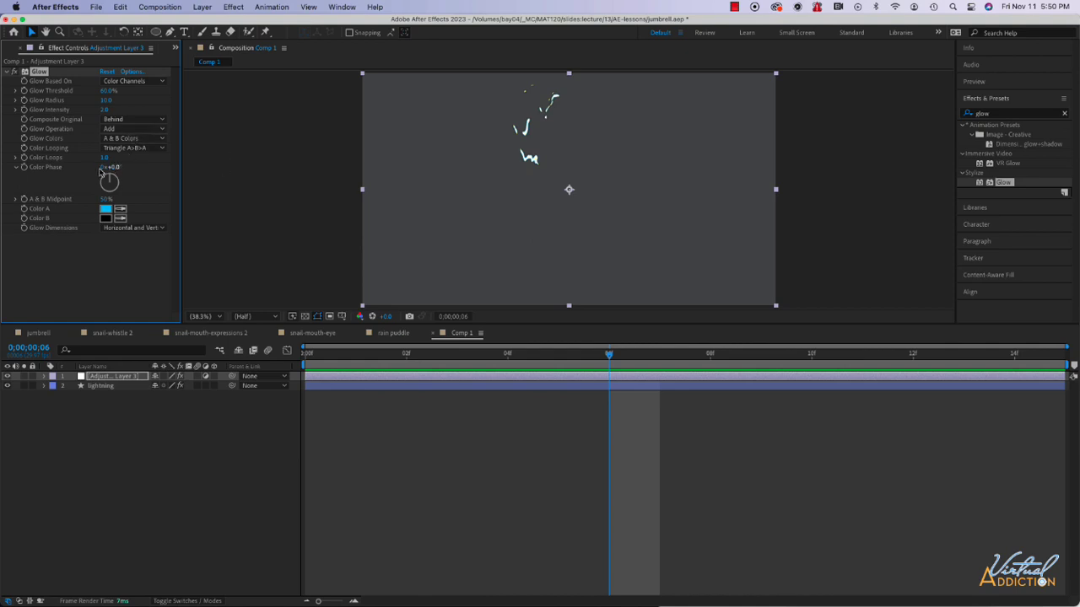
click(128, 149)
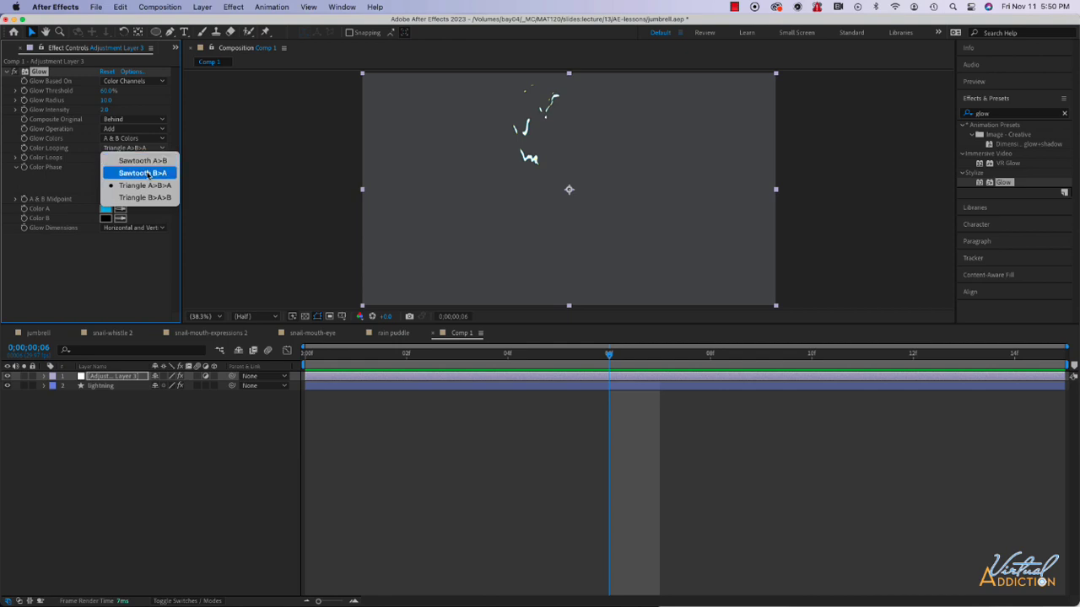
click(147, 174)
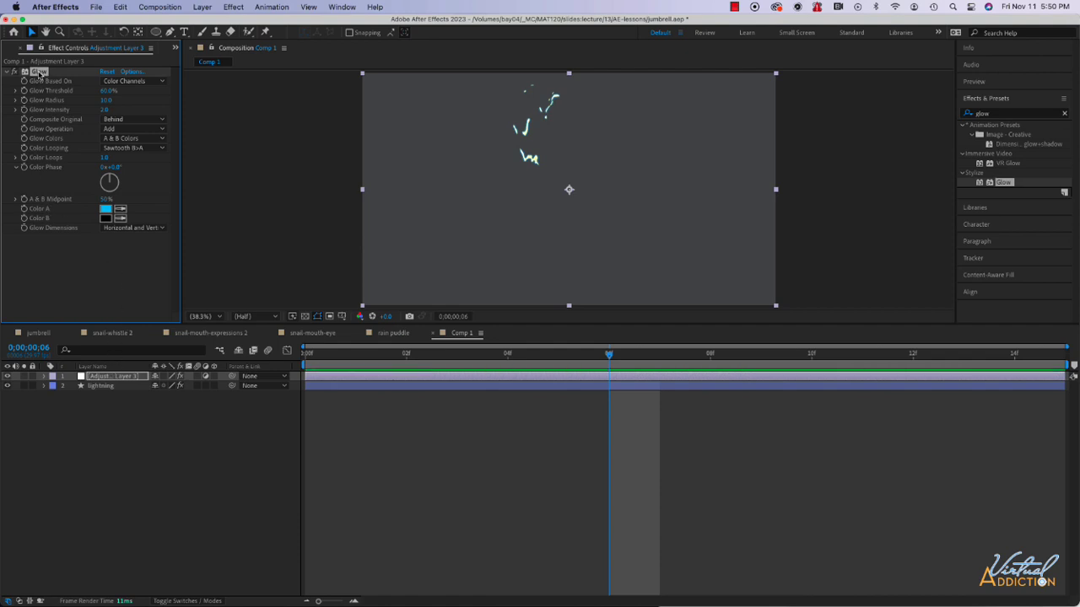
- Duplicate the Glow effect on the adjustment layer and set the copy's Glow Radius to 150
key(super+d)
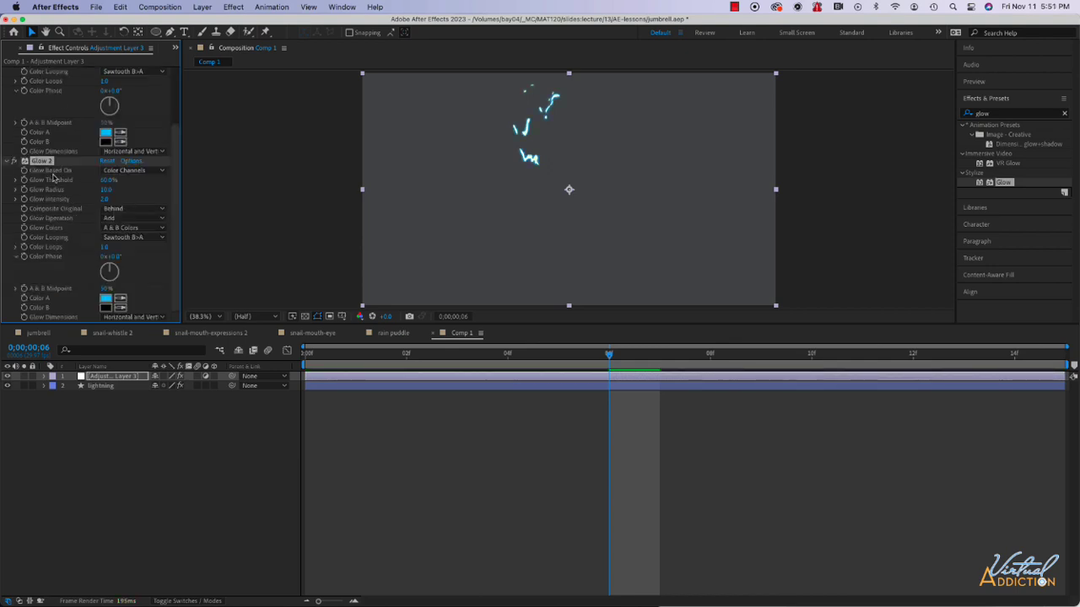
click(120, 191)
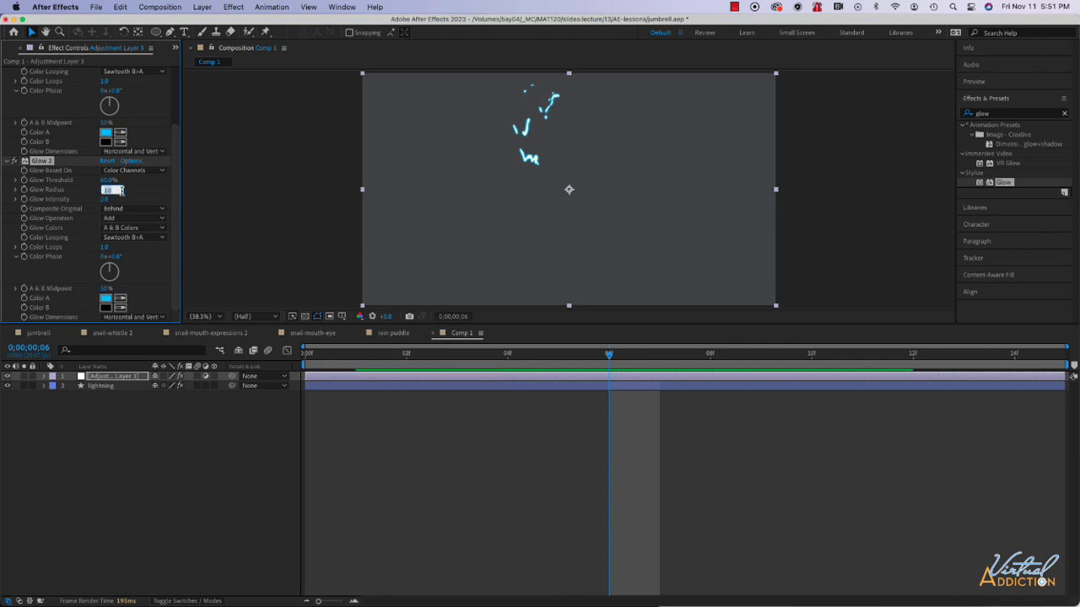
text(150)
key(Return)
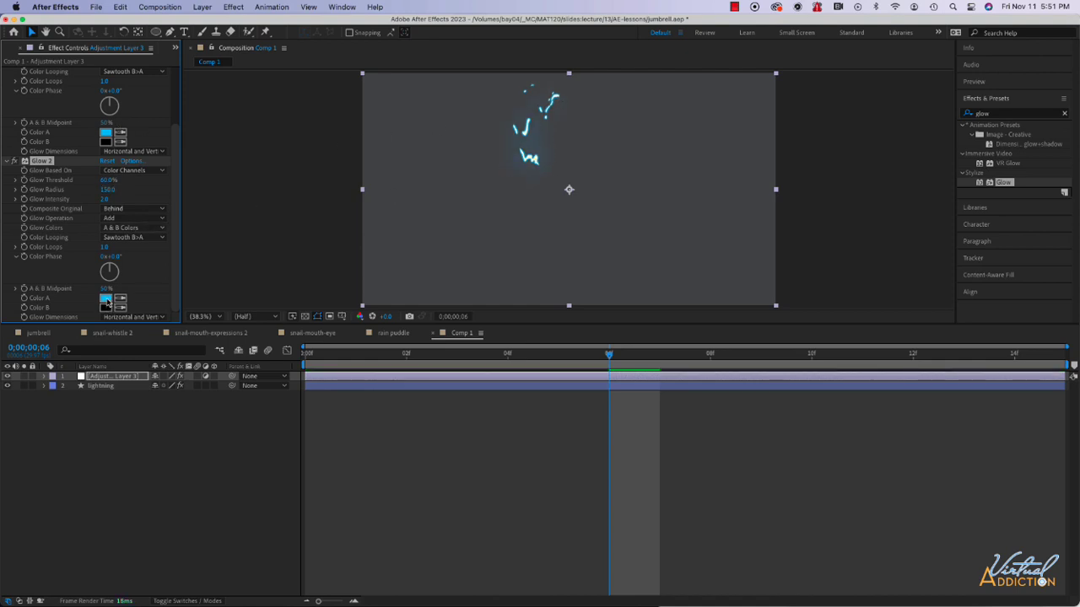
- Change Color A of the second Glow effect to pale yellow (F0F46C)
click(105, 299)
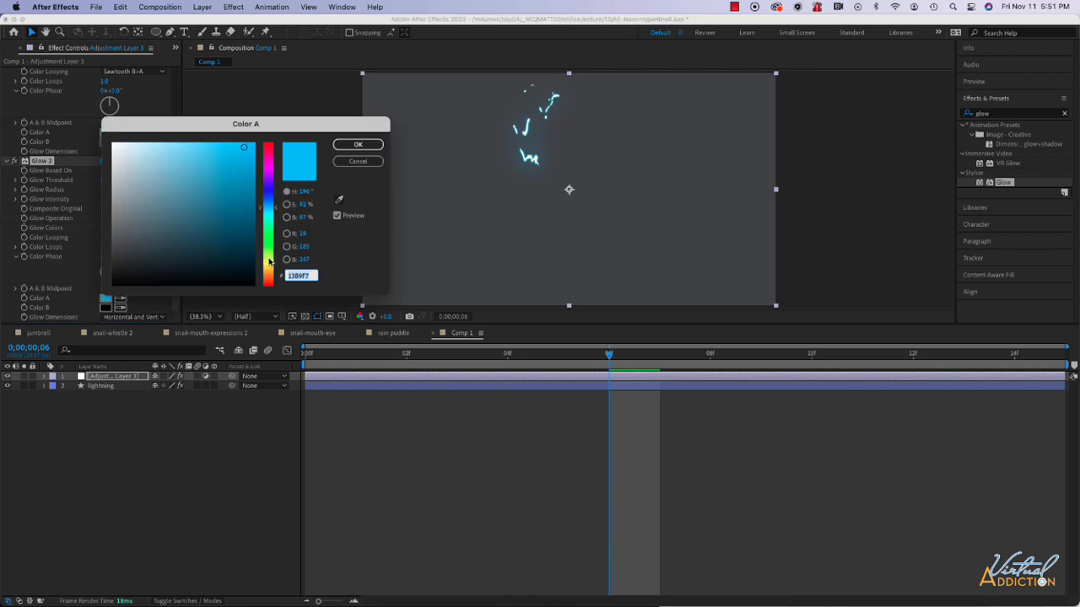
click(268, 261)
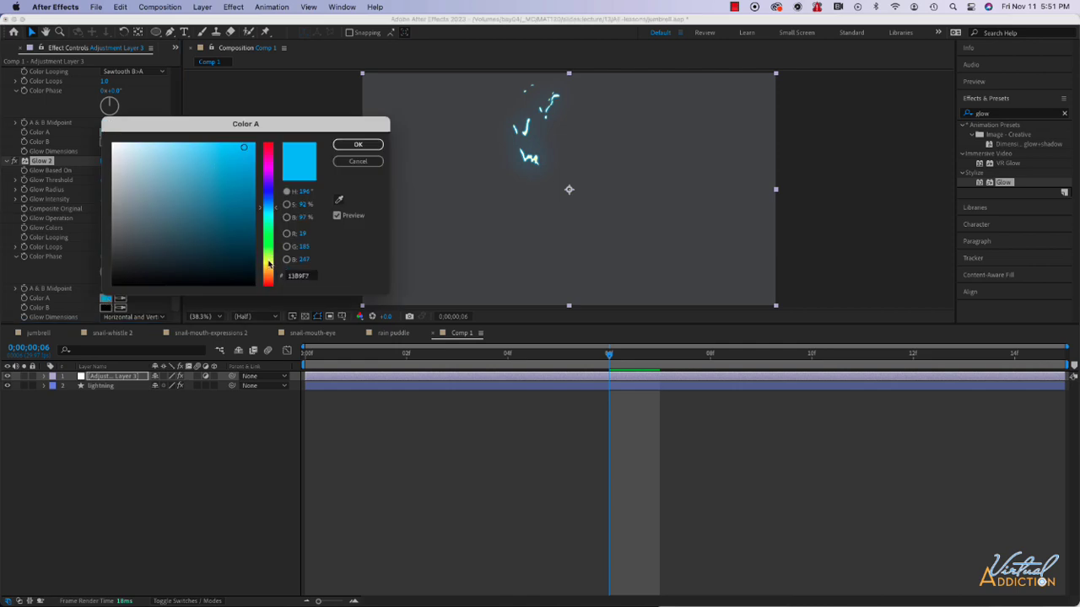
click(190, 148)
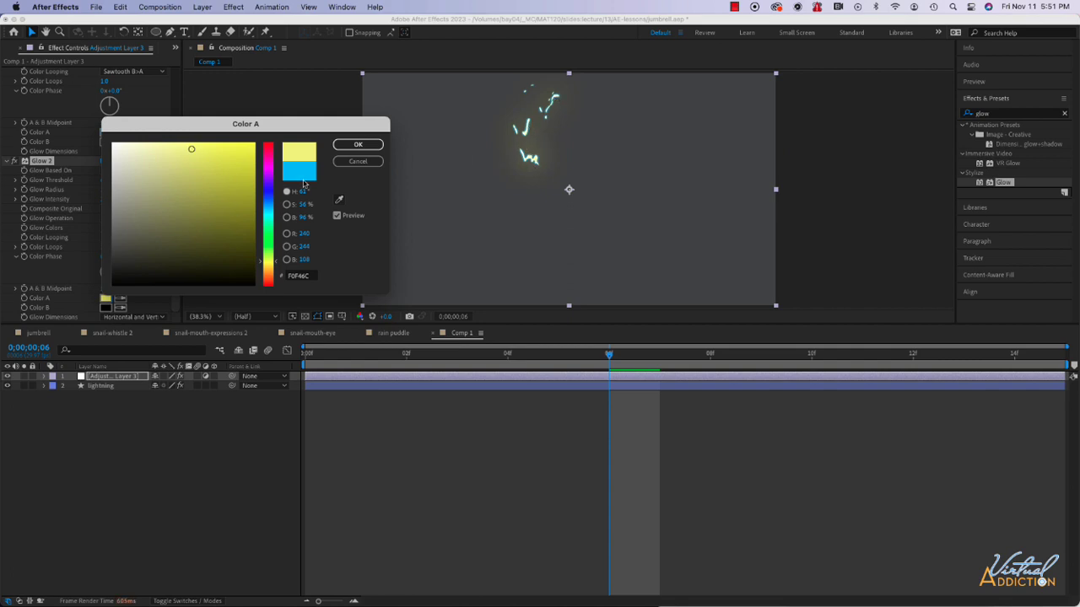
click(358, 145)
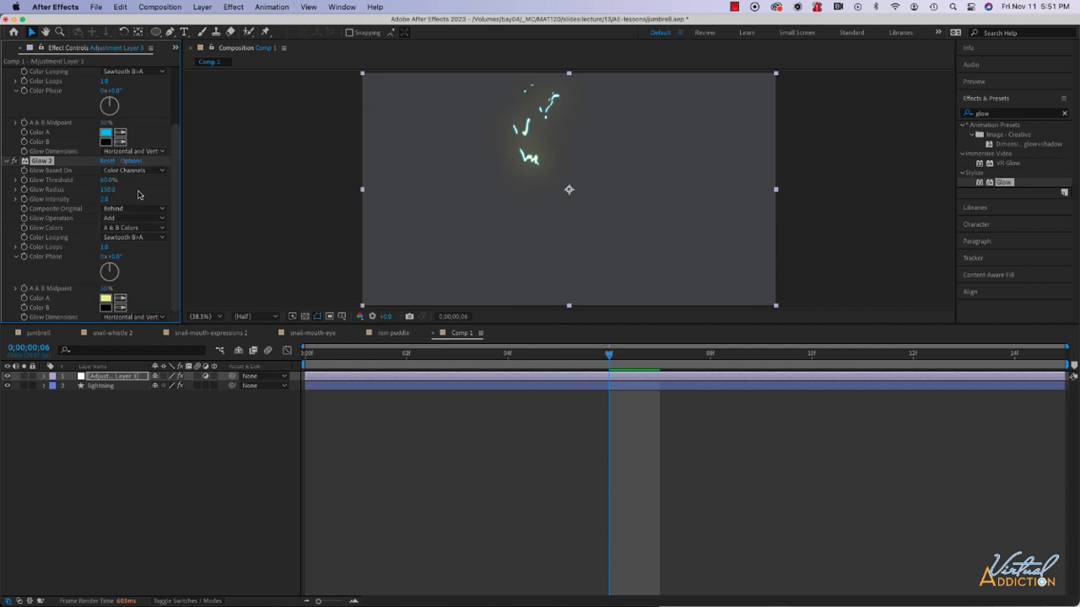
- Set the second Glow effect's radius to 200 and preview the animation from the first frame
drag(107, 190, 139, 189)
drag(136, 191, 134, 190)
drag(609, 359, 250, 366)
key(space)
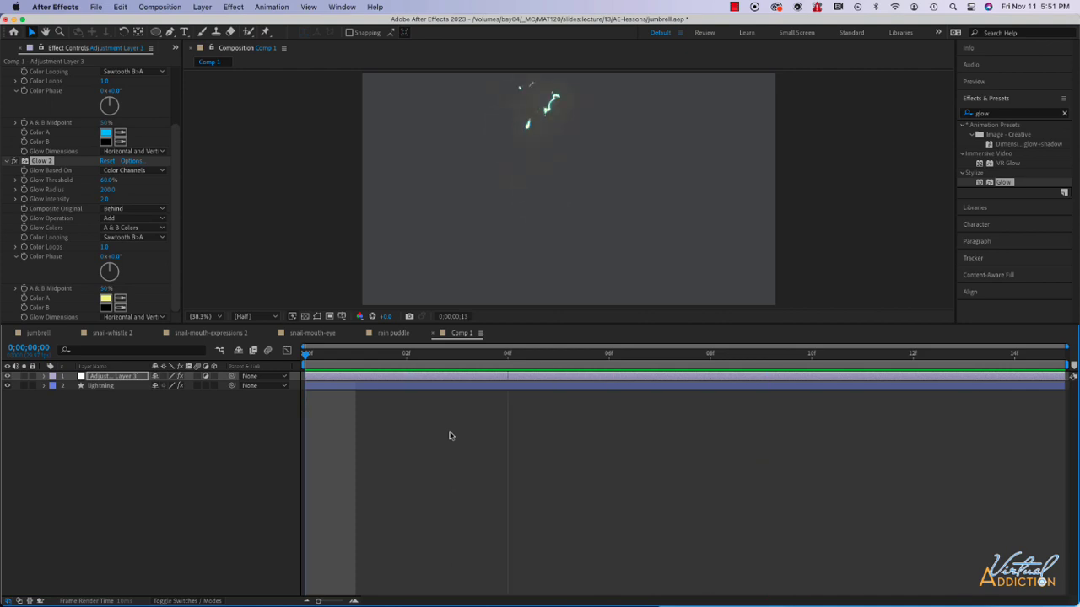
key(space)
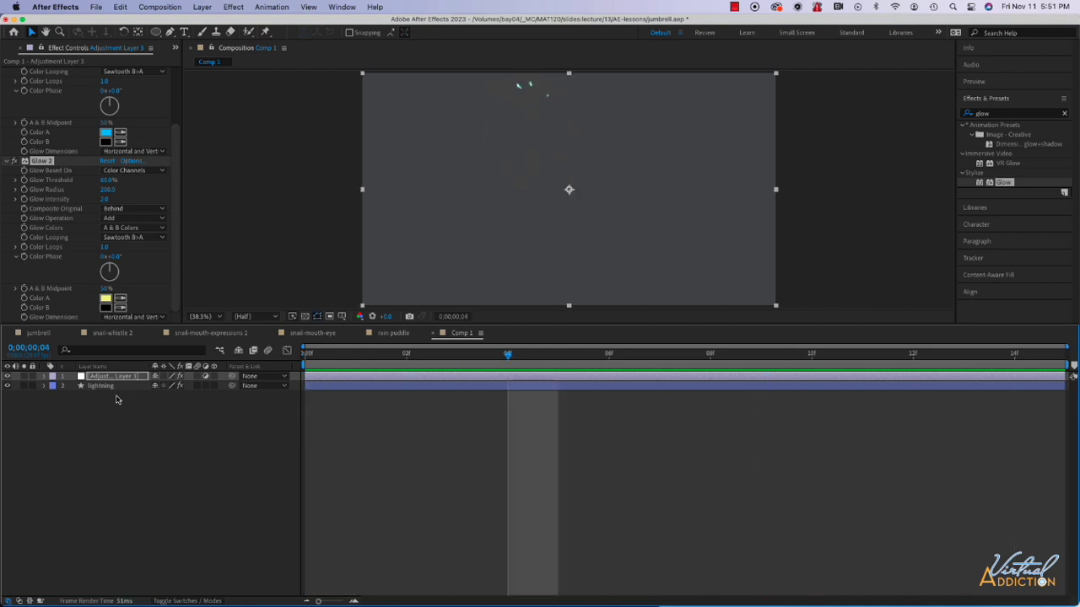
- Lengthen the lightning path with the Pen tool by shifting its lower end point down-left and adding one point below, then play from frame 0
click(115, 386)
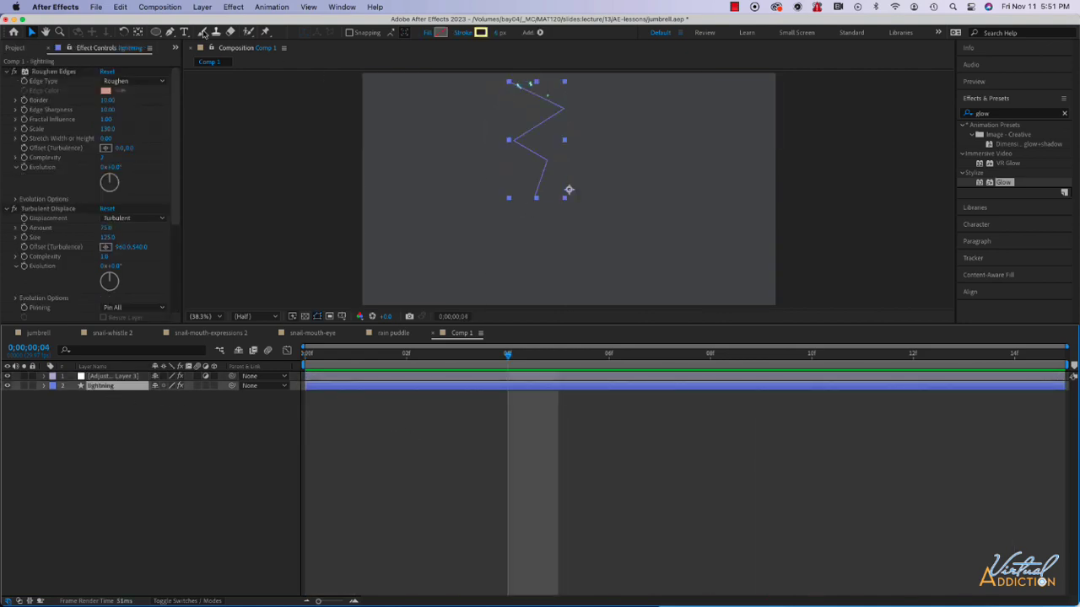
click(171, 33)
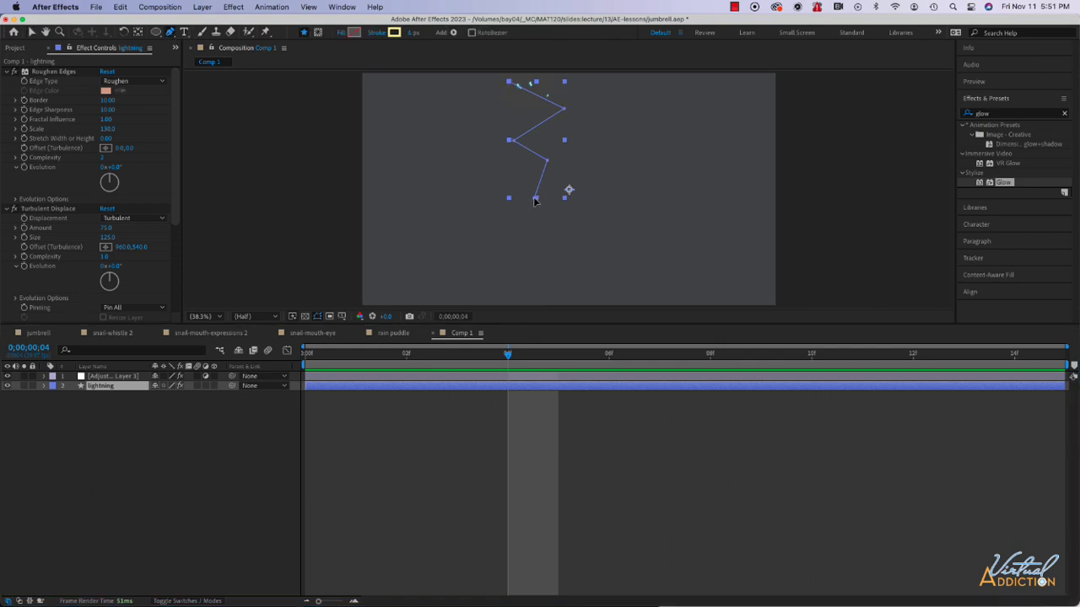
click(534, 199)
drag(526, 211, 521, 209)
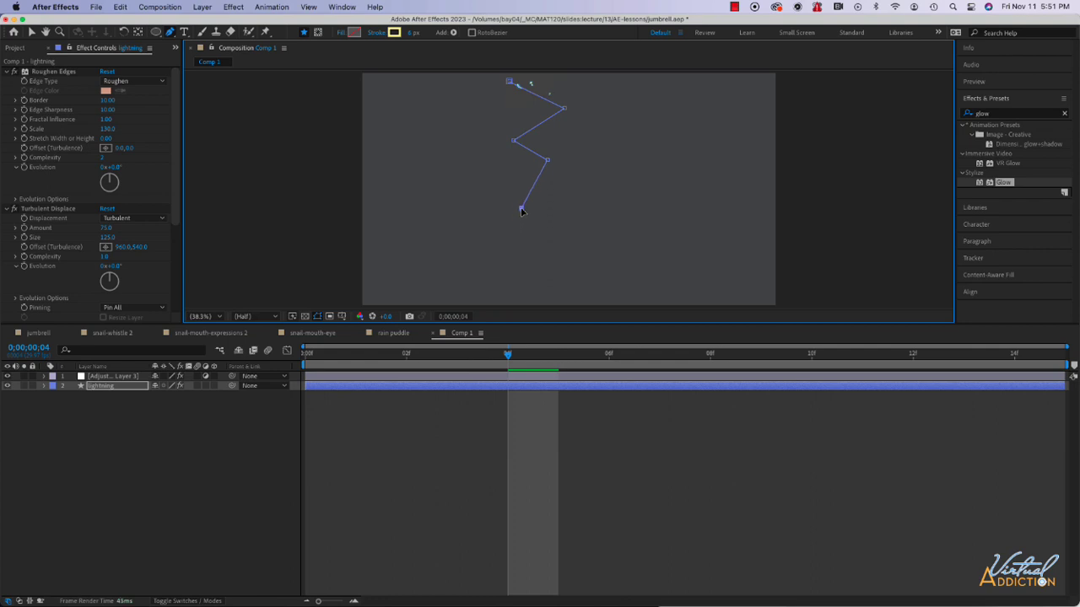
click(551, 244)
drag(508, 360, 308, 364)
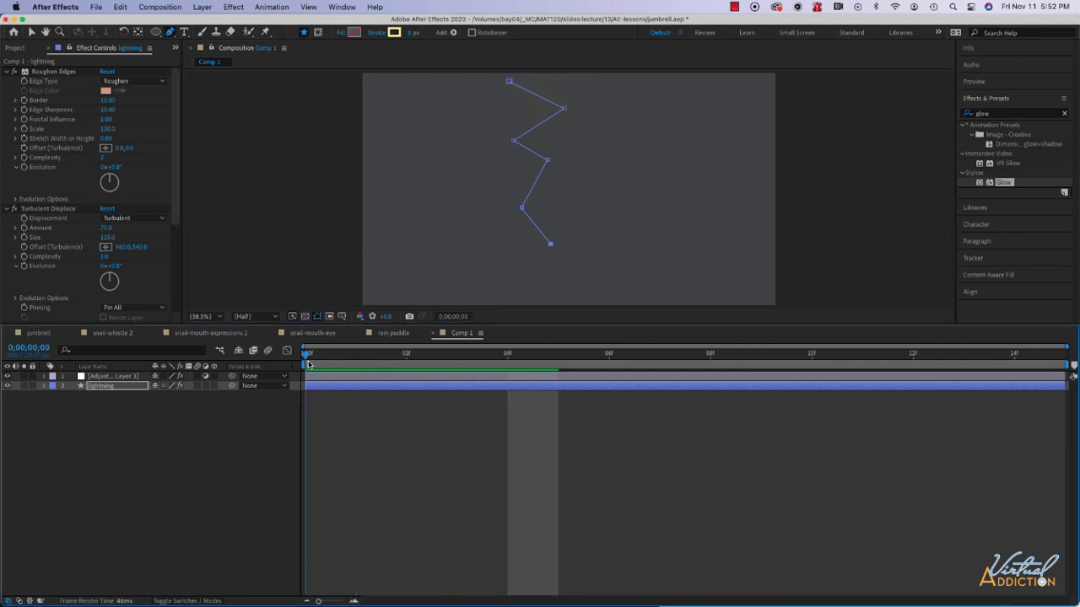
key(space)
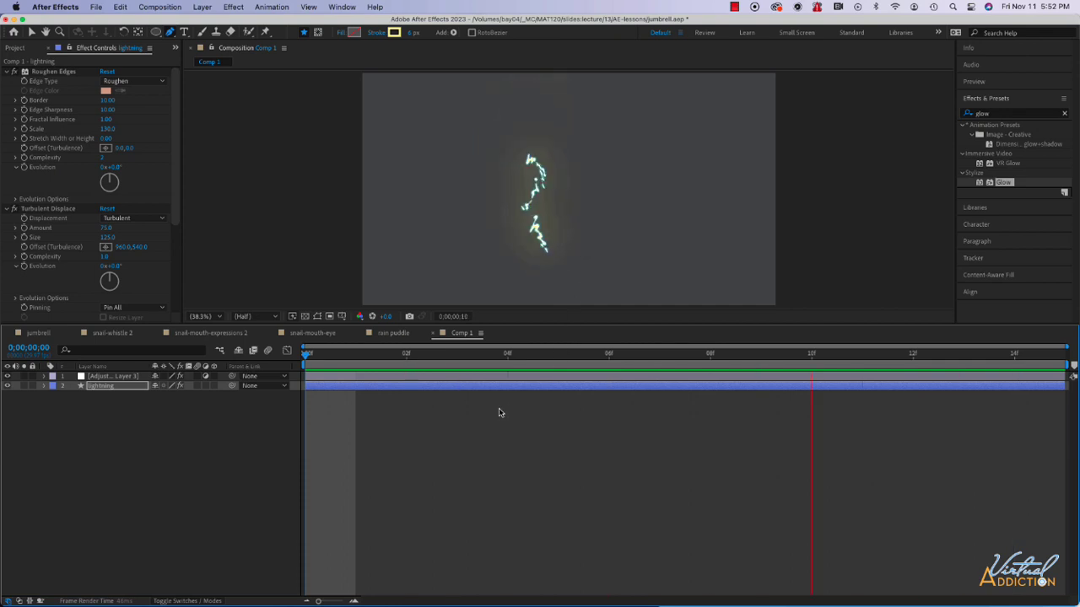
- Stop the preview, rename Comp 1 to lightning in the project and move it into the _compositions folder
key(space)
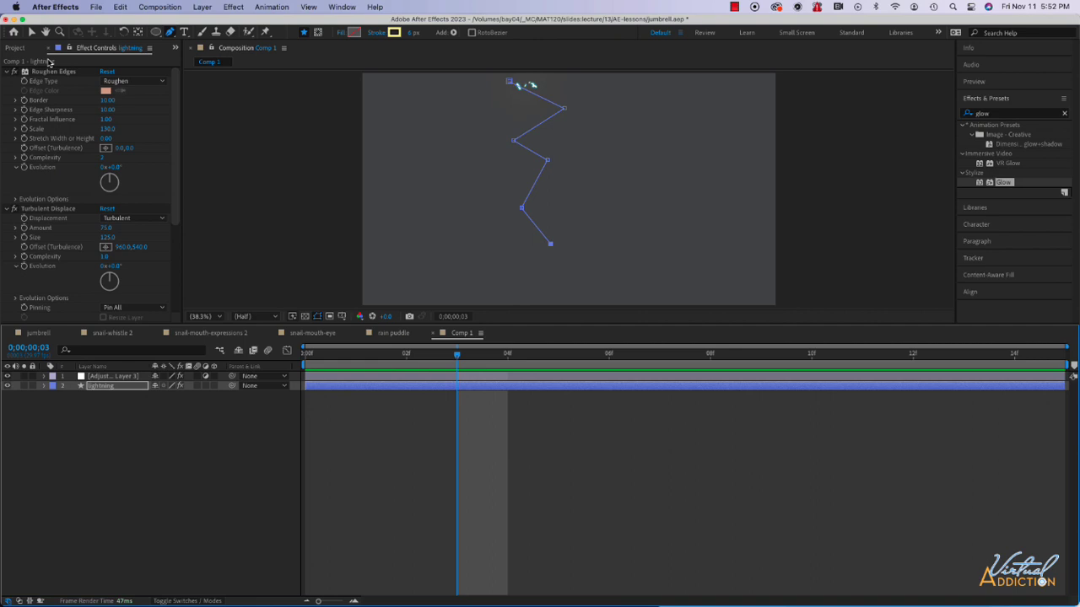
click(176, 47)
click(200, 62)
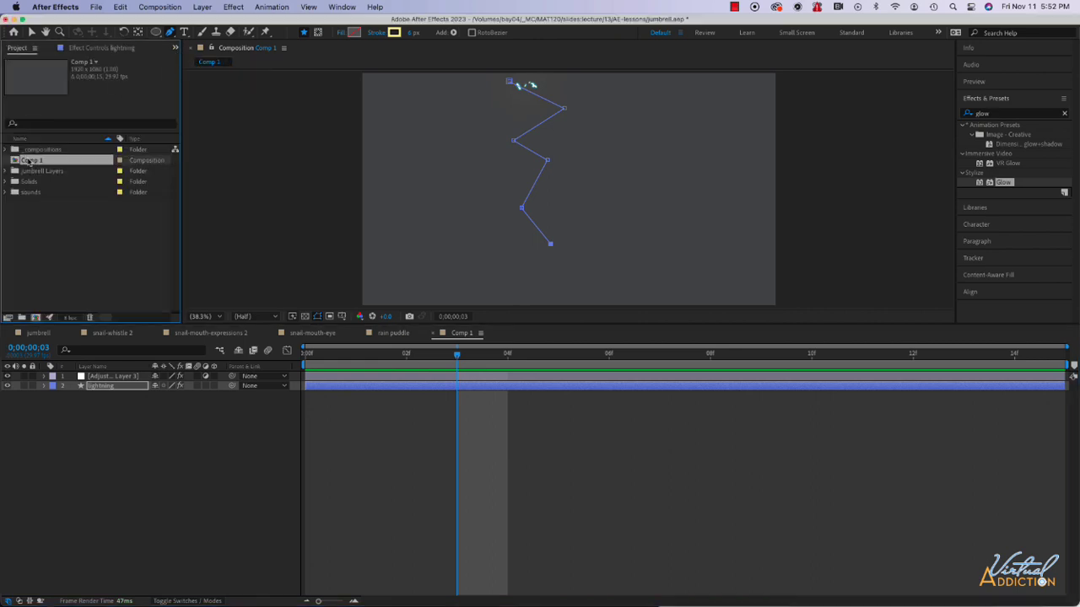
key(Return)
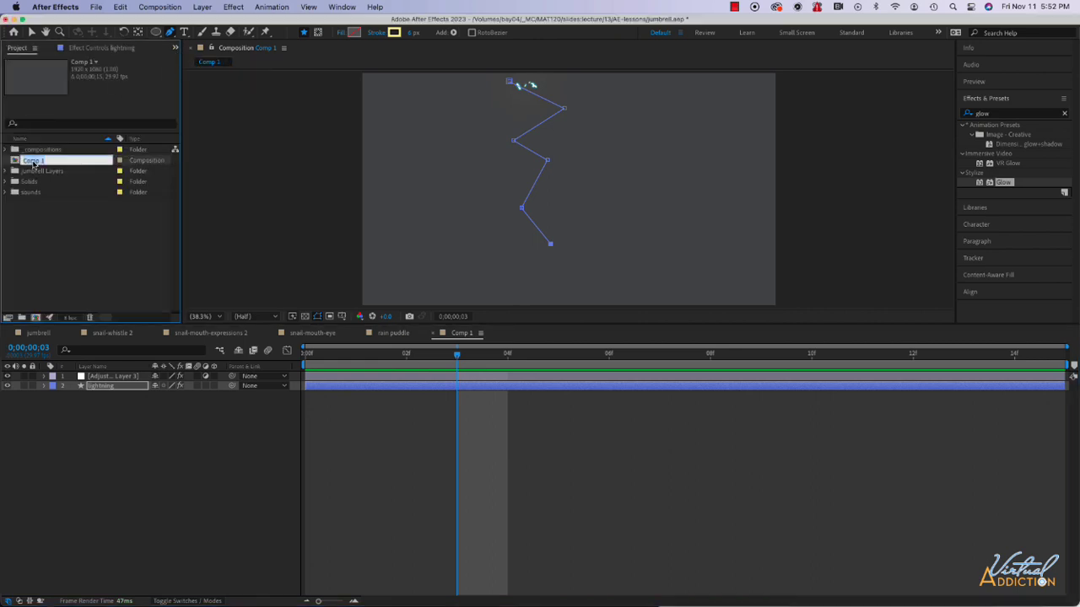
text(lightning)
key(Return)
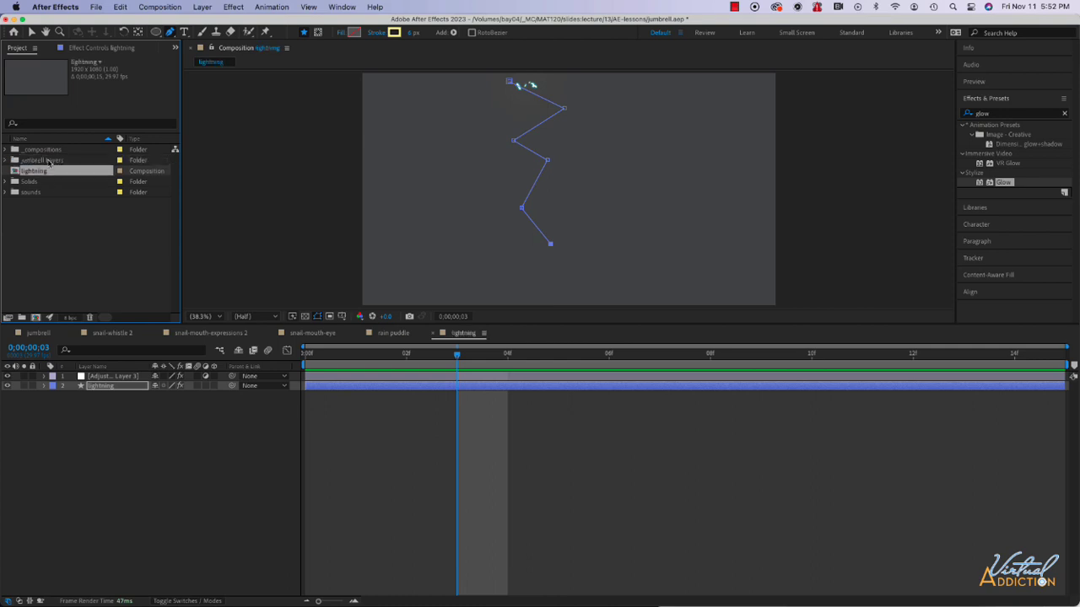
drag(49, 163, 50, 150)
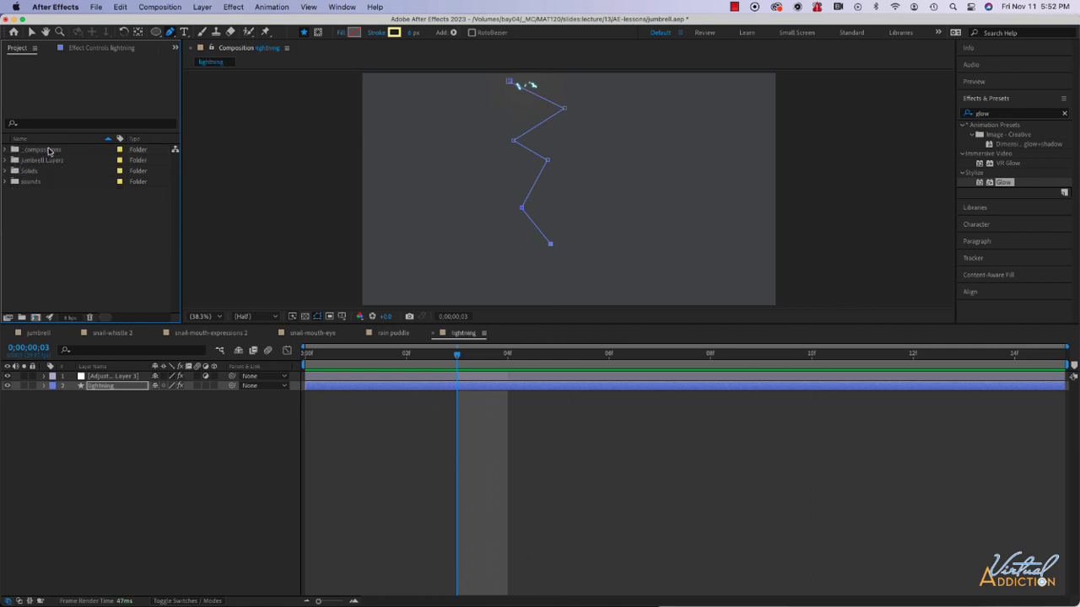
- Open the jumbrell composition, reveal the thunderstorm audio layer's waveform and play the scene from 0;00;06;07
click(38, 334)
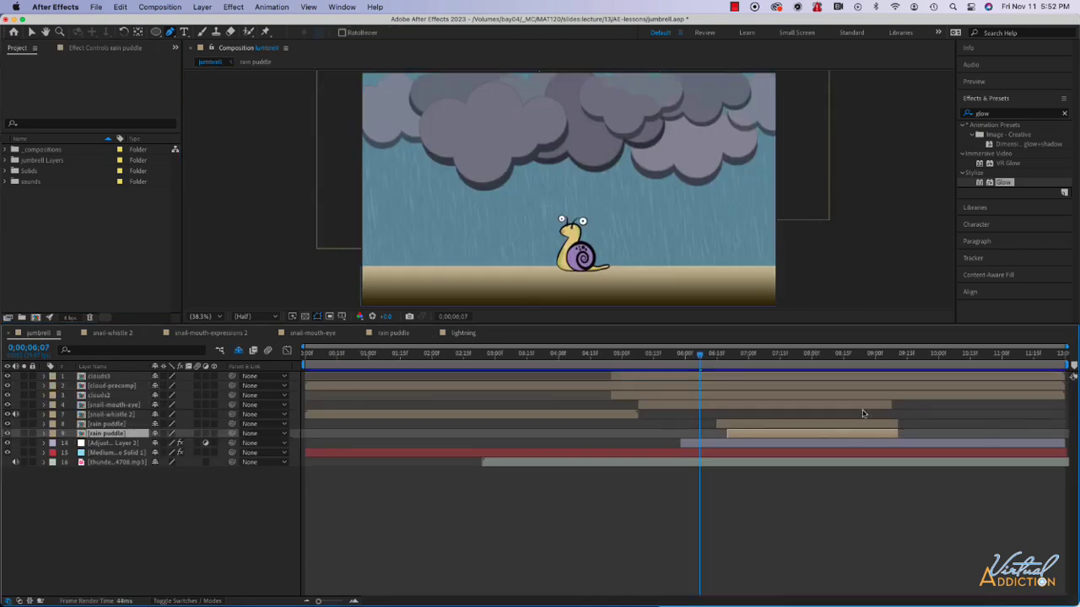
click(109, 464)
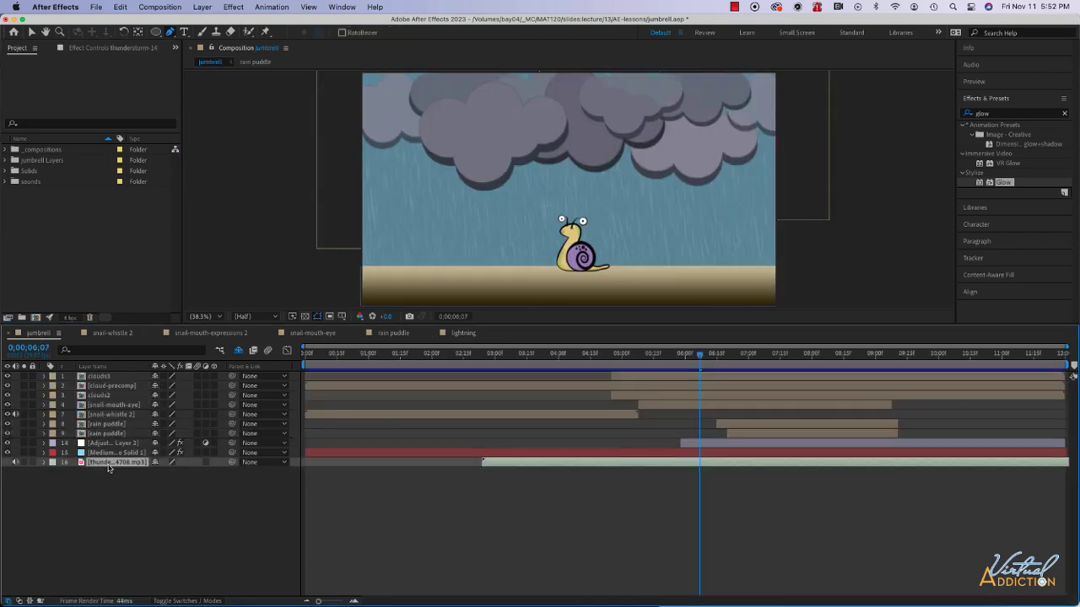
key(l)
key(l)
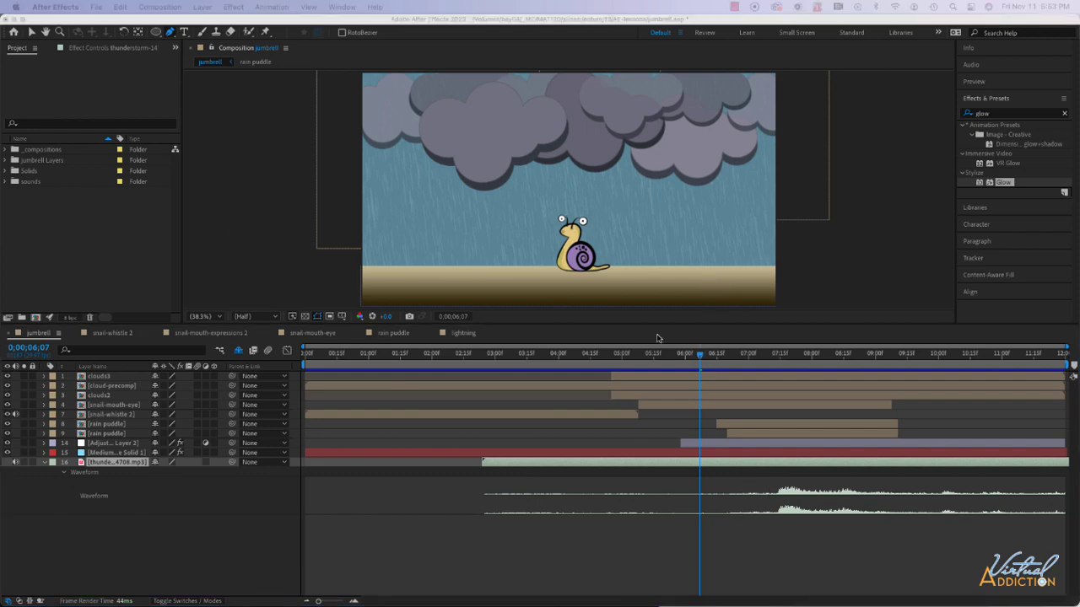
click(704, 363)
key(space)
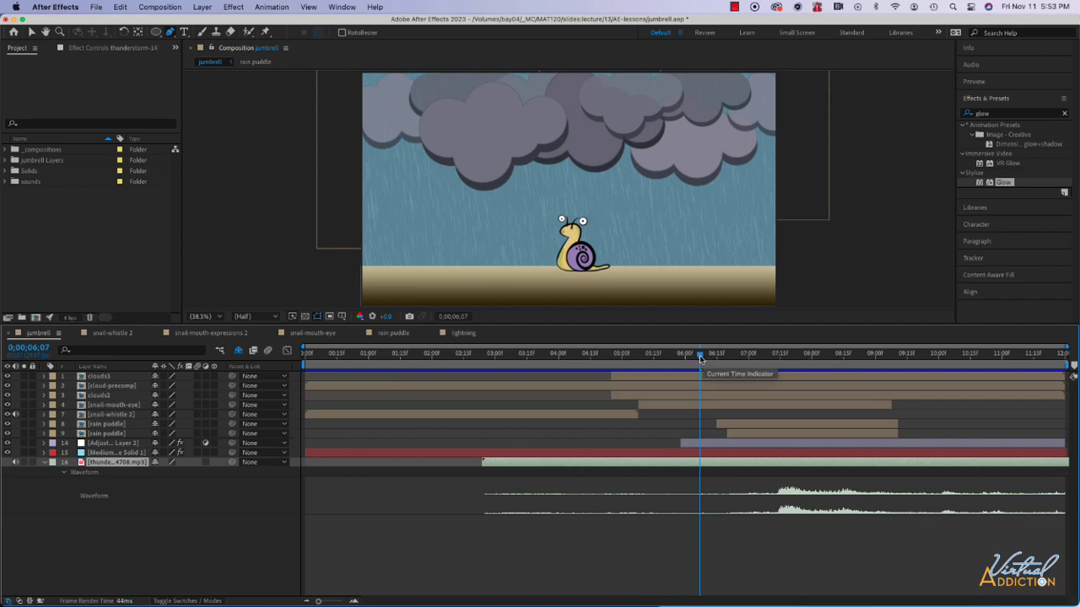
- Add the lightning composition to jumbrell directly below the rain puddle layers, with its layer starting at 0;00;06;09
mouse_move(713, 364)
mouse_down()
mouse_move(681, 364)
mouse_move(707, 364)
mouse_up()
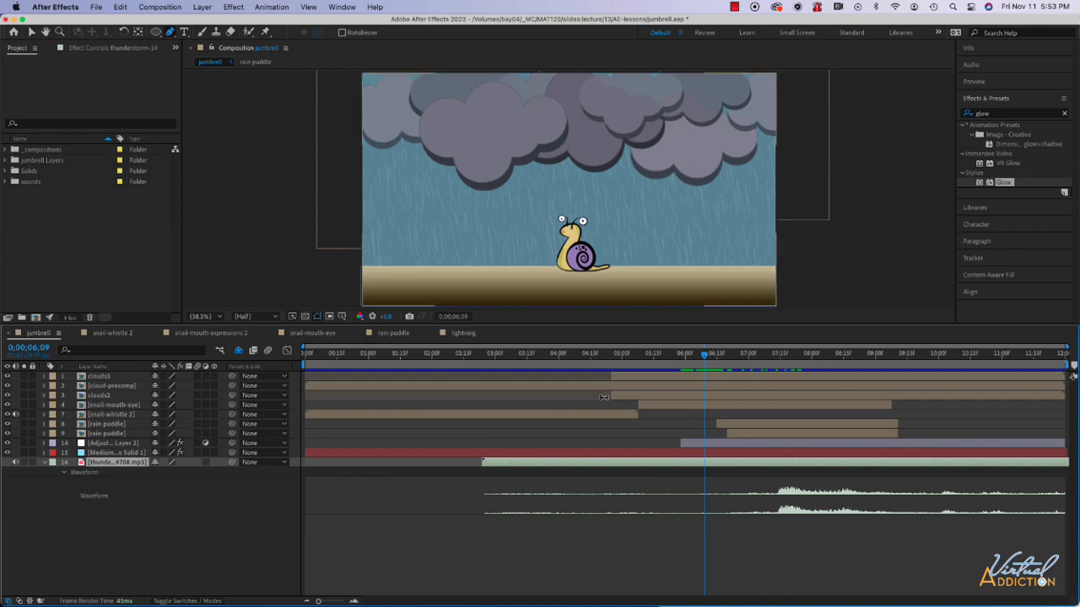
click(6, 150)
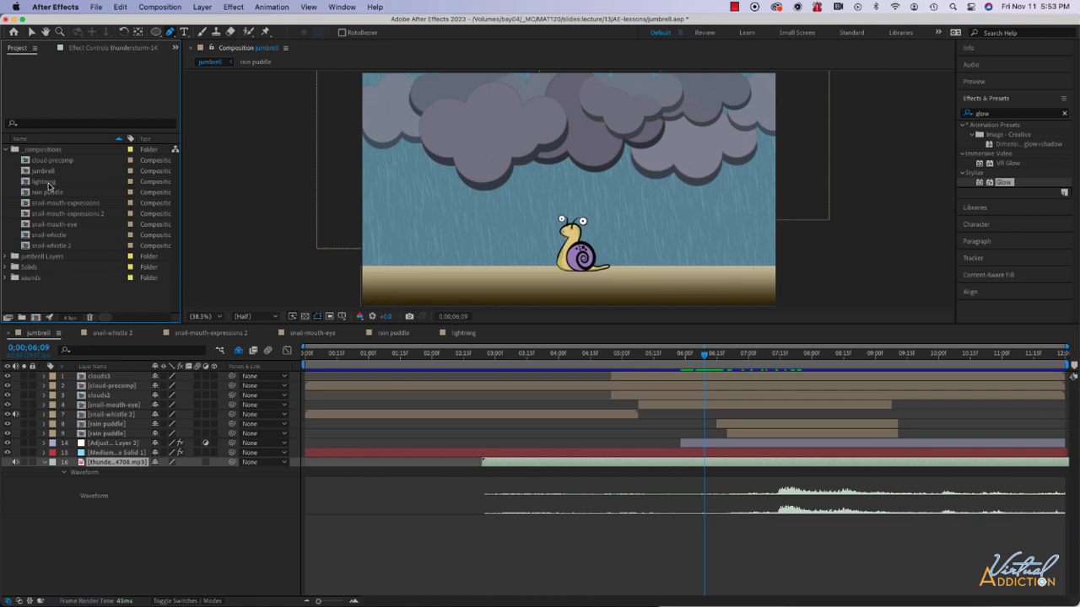
drag(48, 185, 140, 439)
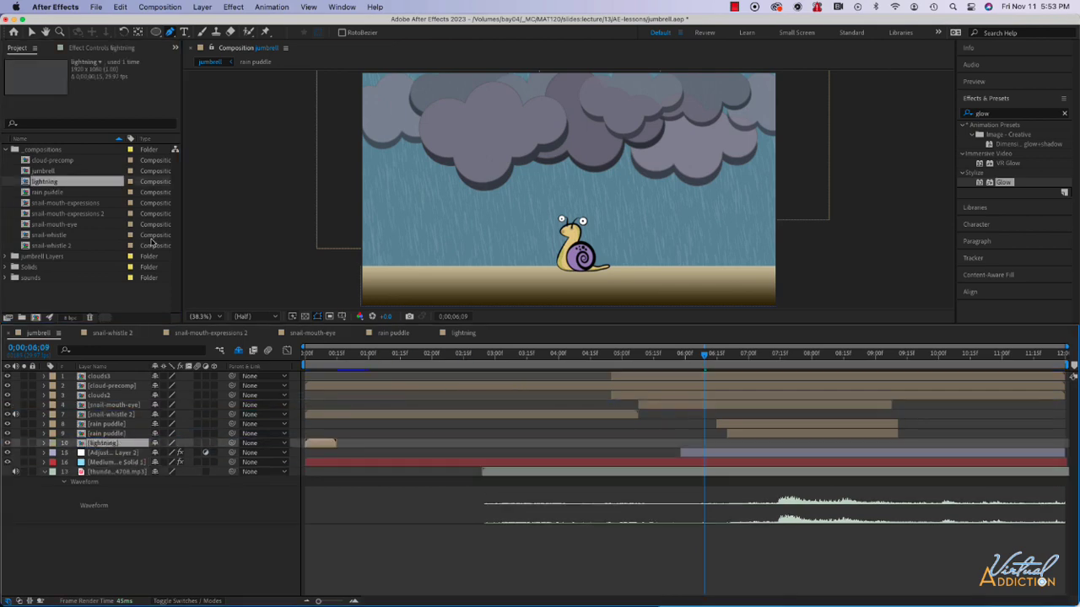
click(7, 150)
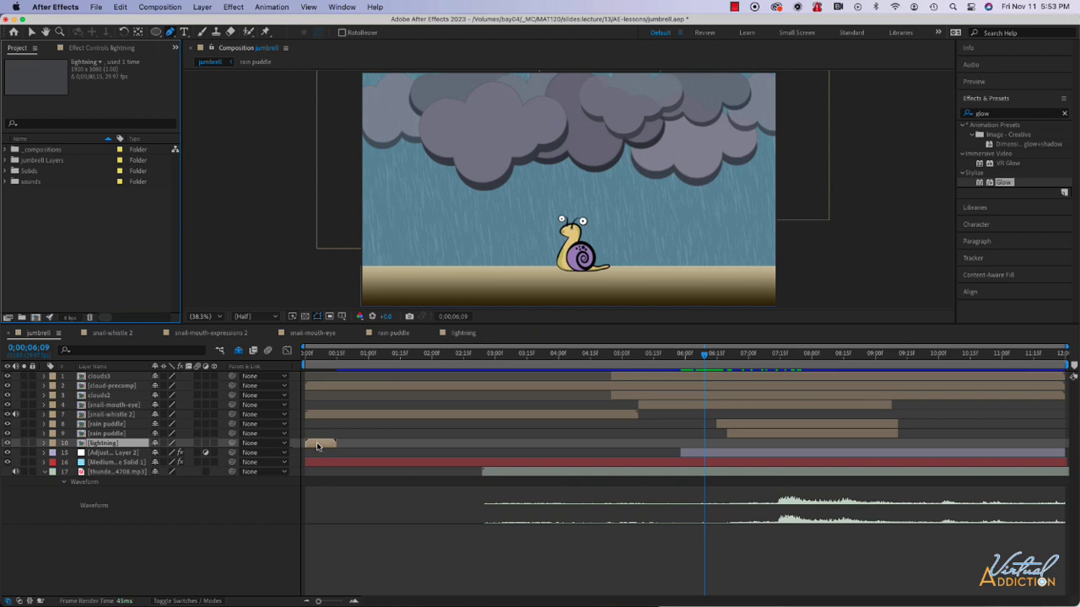
drag(318, 445, 715, 444)
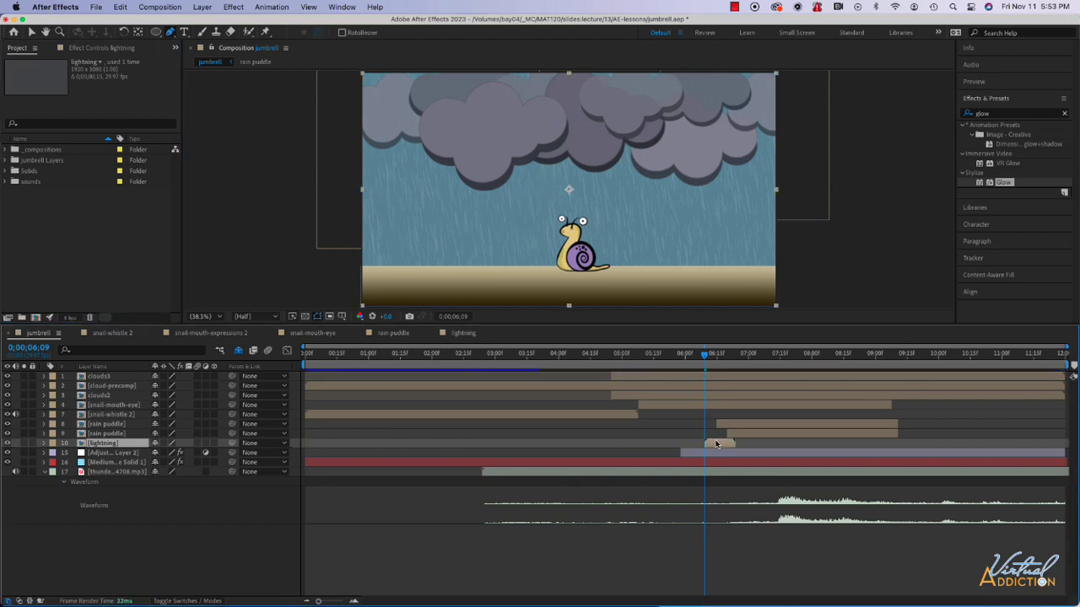
- Preview the jumbrell scene from 0;00;05;05 to check the lightning's timing against the thunder
drag(709, 358, 635, 358)
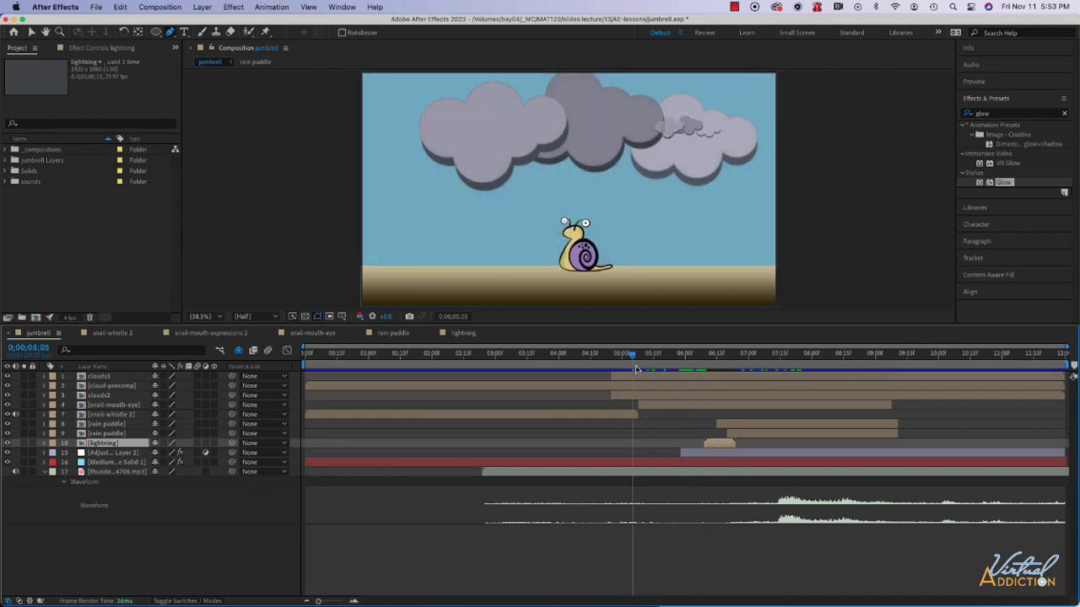
key(space)
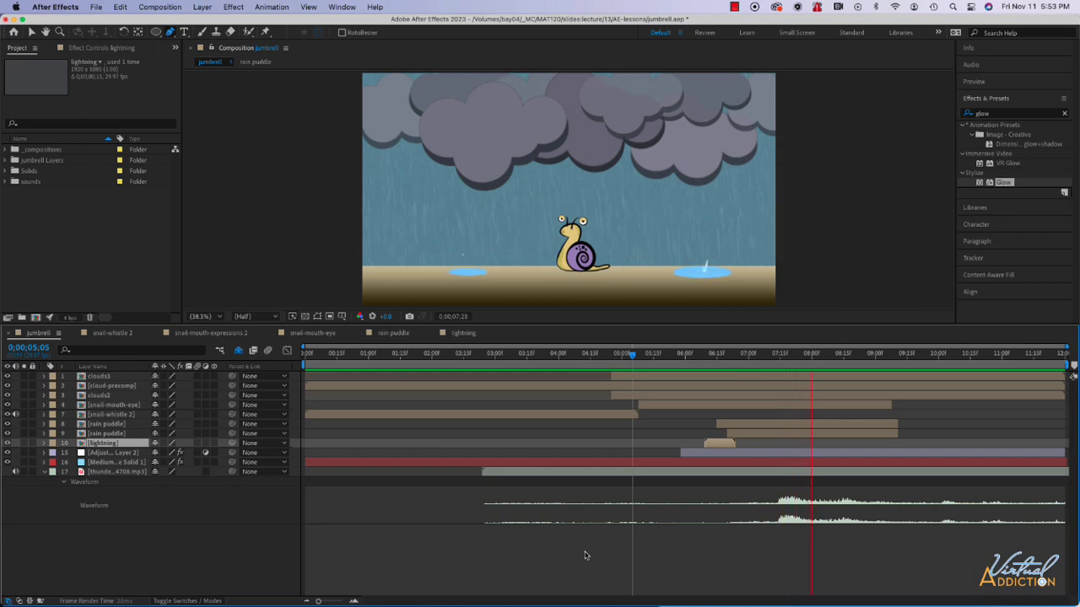
key(space)
- Shift the lightning layer later so it starts just before the 7-second mark, then preview from 0;00;06;09
drag(722, 442, 760, 443)
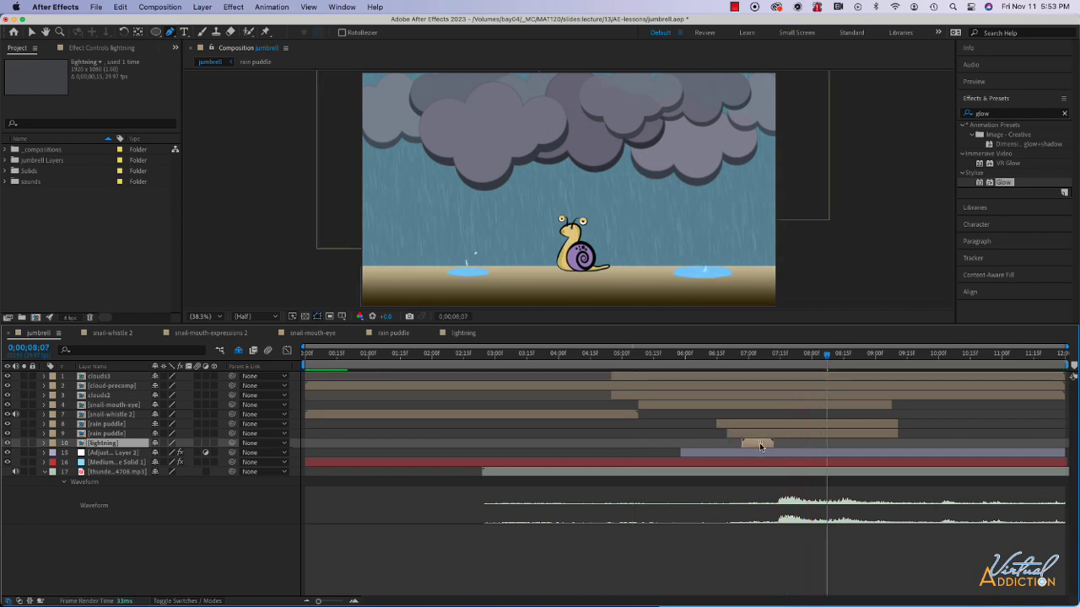
click(705, 355)
key(space)
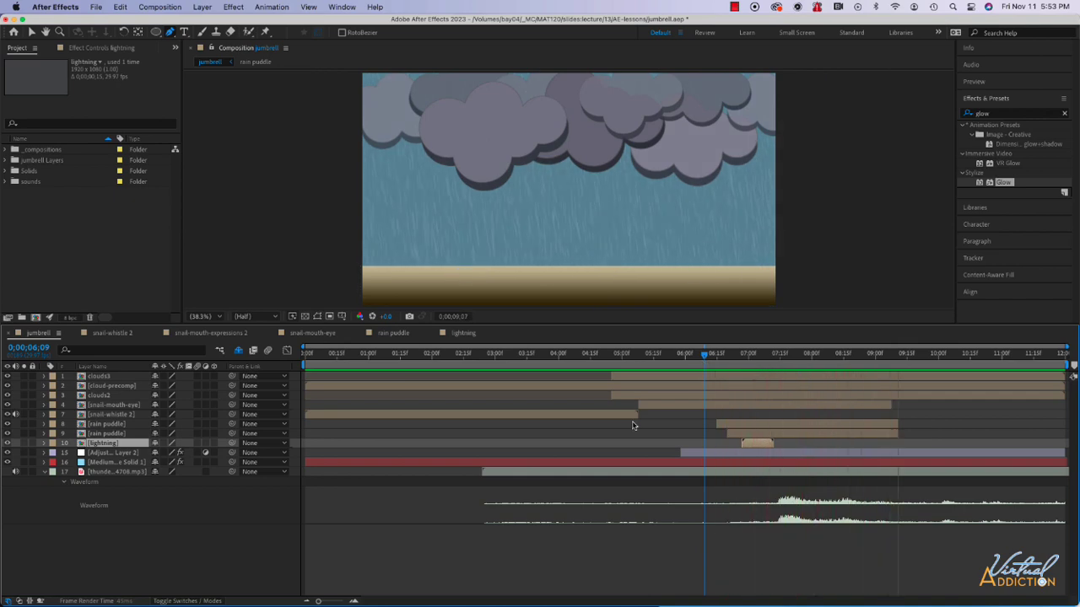
- At 0;00;07;06, set the lightning layer's Position to 857.0, 540.0
click(749, 355)
drag(750, 359, 761, 359)
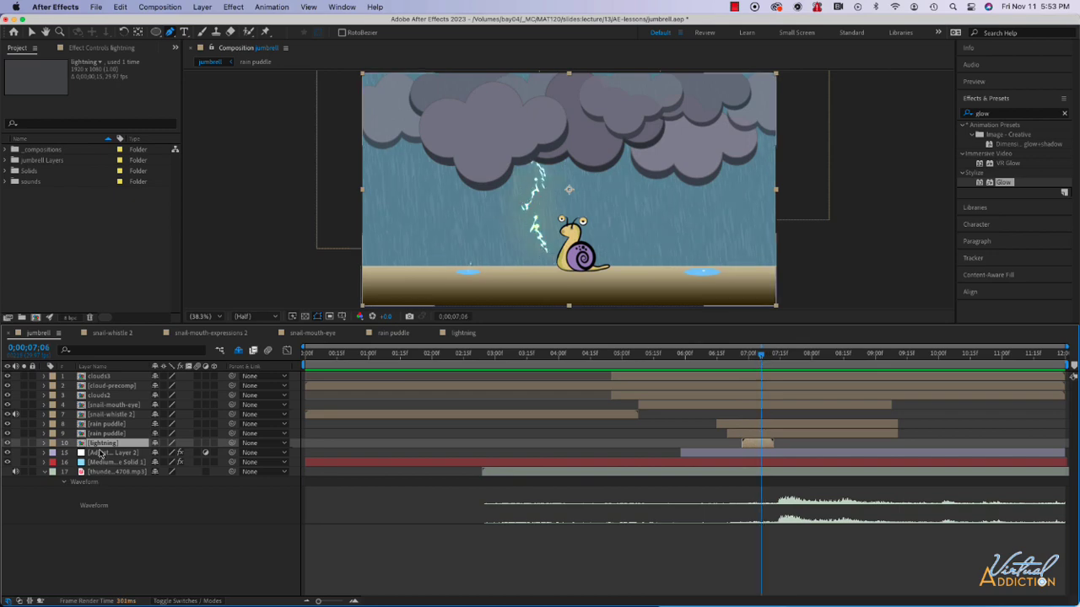
key(p)
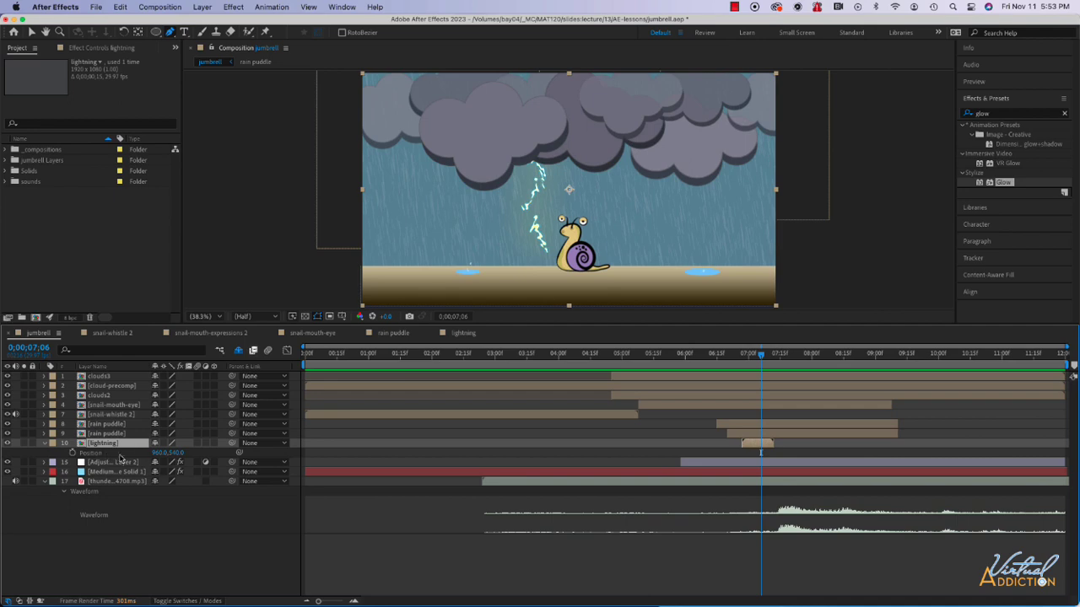
drag(158, 453, 97, 453)
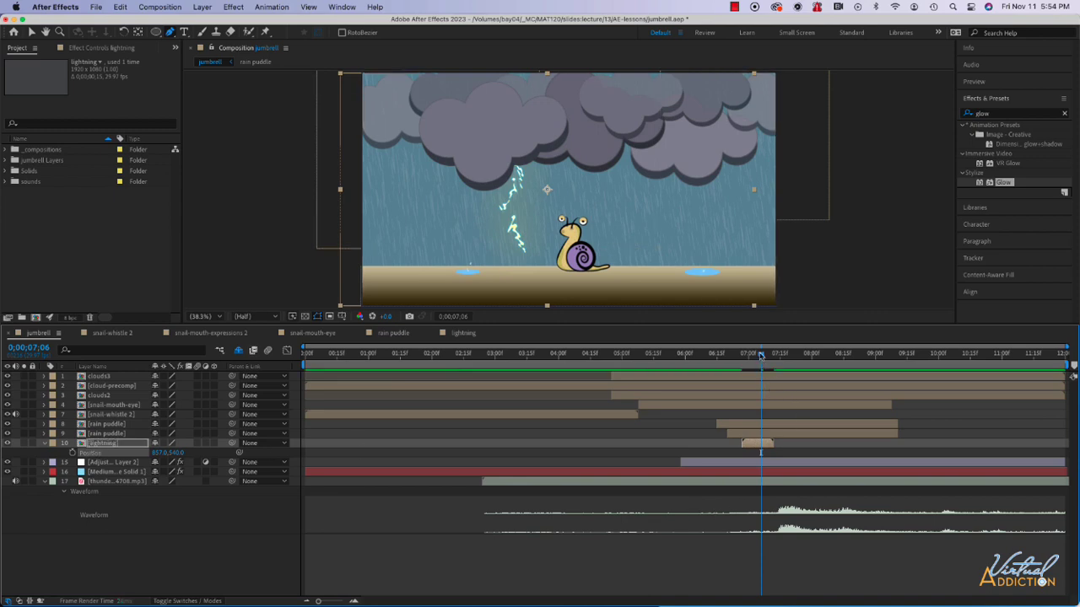
- Preview the jumbrell scene from 0;00;06;00 and scrub back to the lightning strike near 7 seconds
click(684, 358)
key(space)
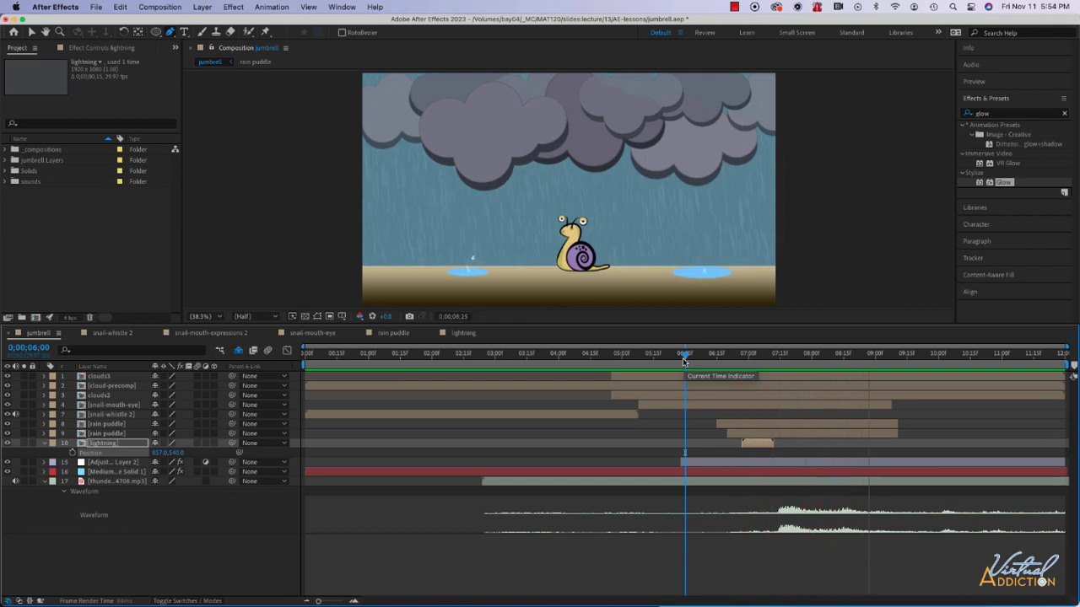
key(space)
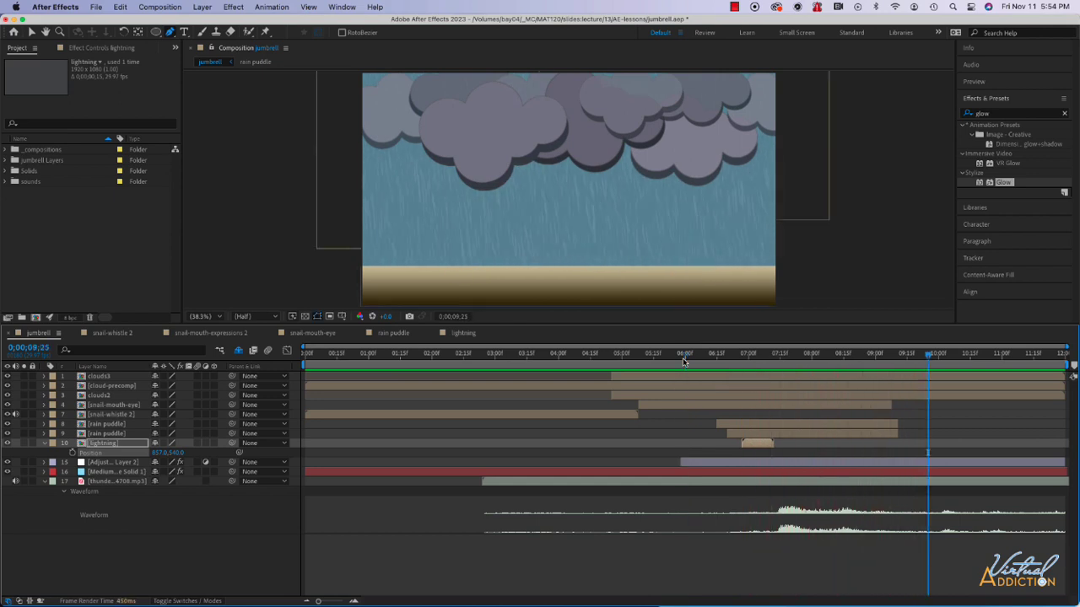
mouse_move(734, 357)
mouse_down()
mouse_move(867, 359)
mouse_move(746, 367)
mouse_up()
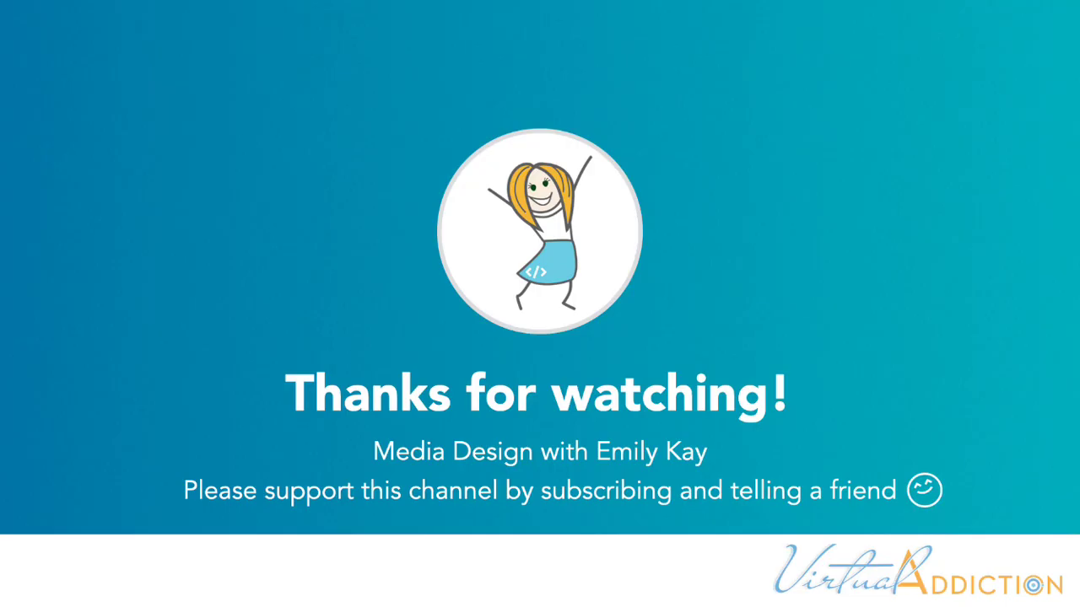